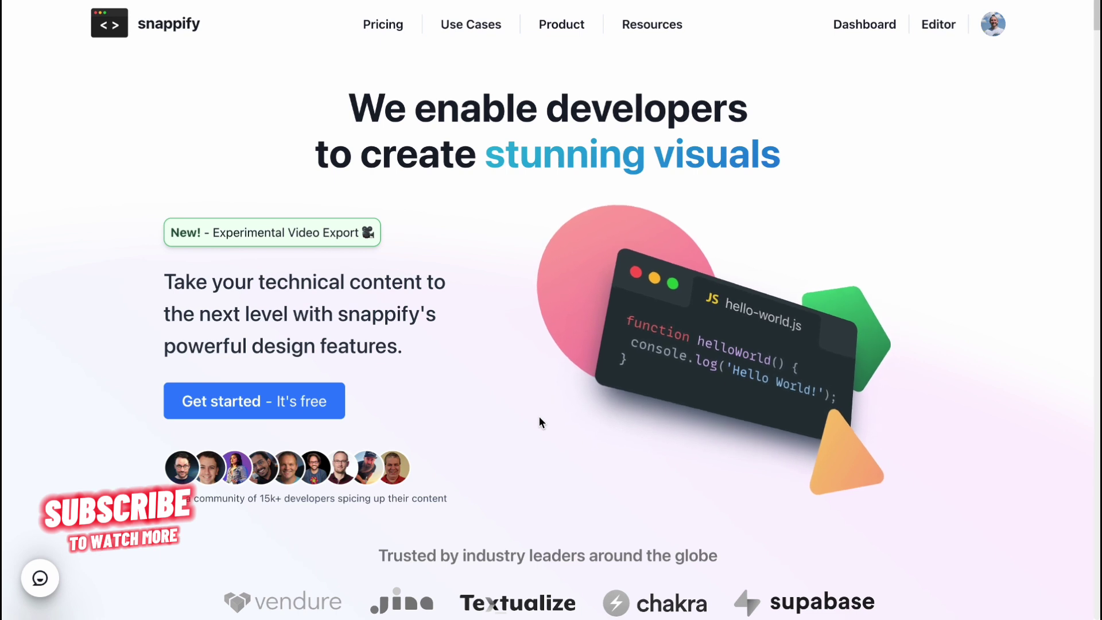
Review the home page introduction and the section on next-level presentations, advancing through its sample code slides.
{"action": "scroll", "coordinate": [539, 416], "scroll_direction": "down", "scroll_amount": 1}
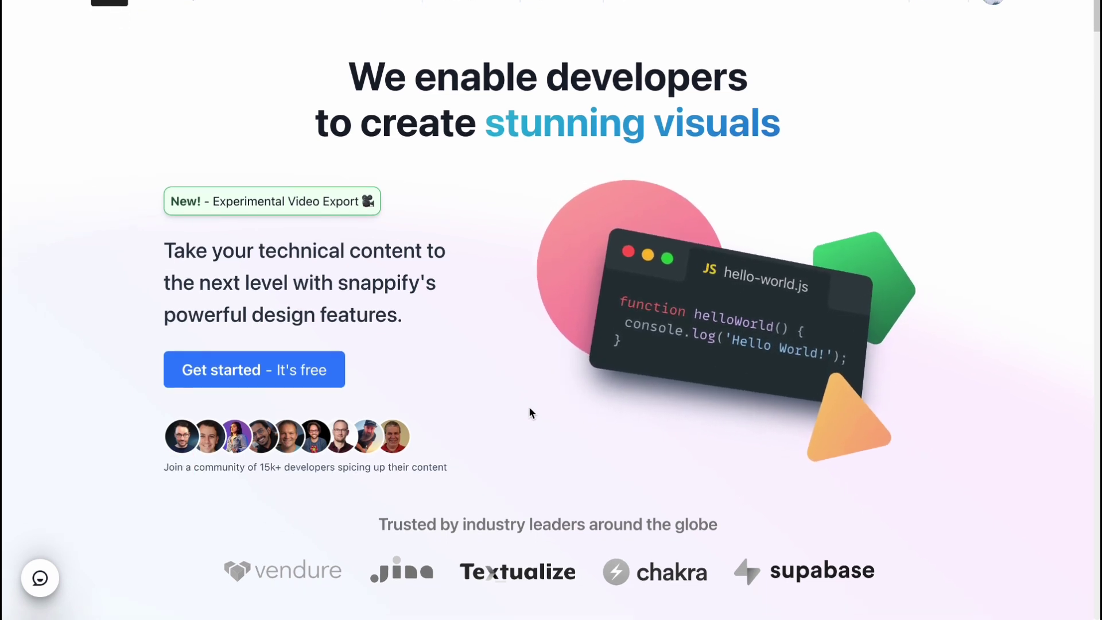
{"action": "scroll", "coordinate": [529, 412], "scroll_direction": "up", "scroll_amount": 1}
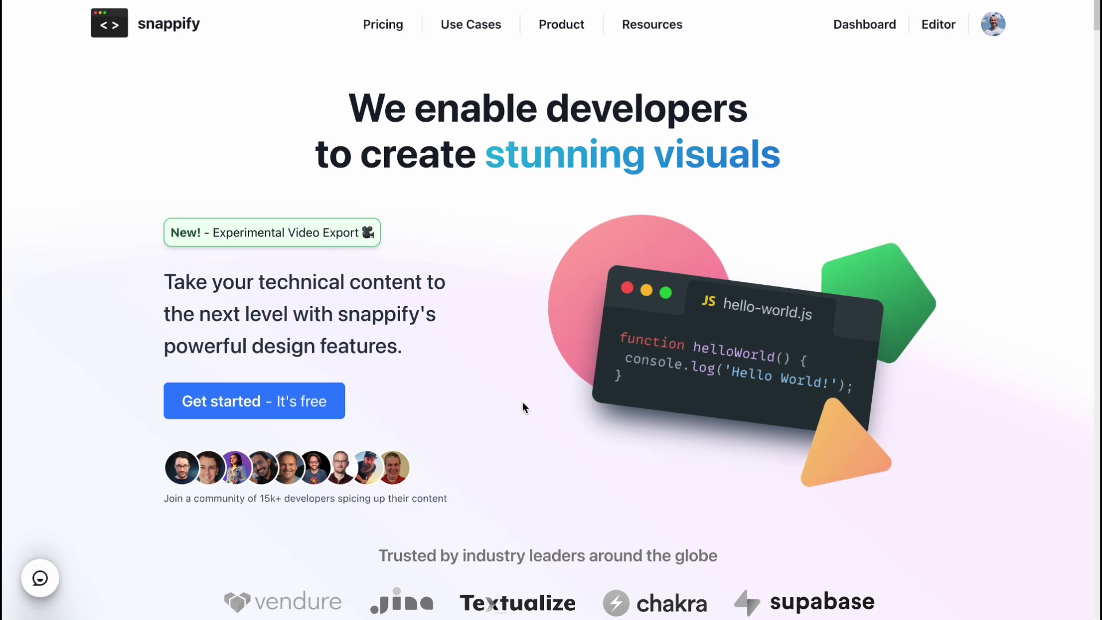
{"action": "left_click", "coordinate": [304, 409]}
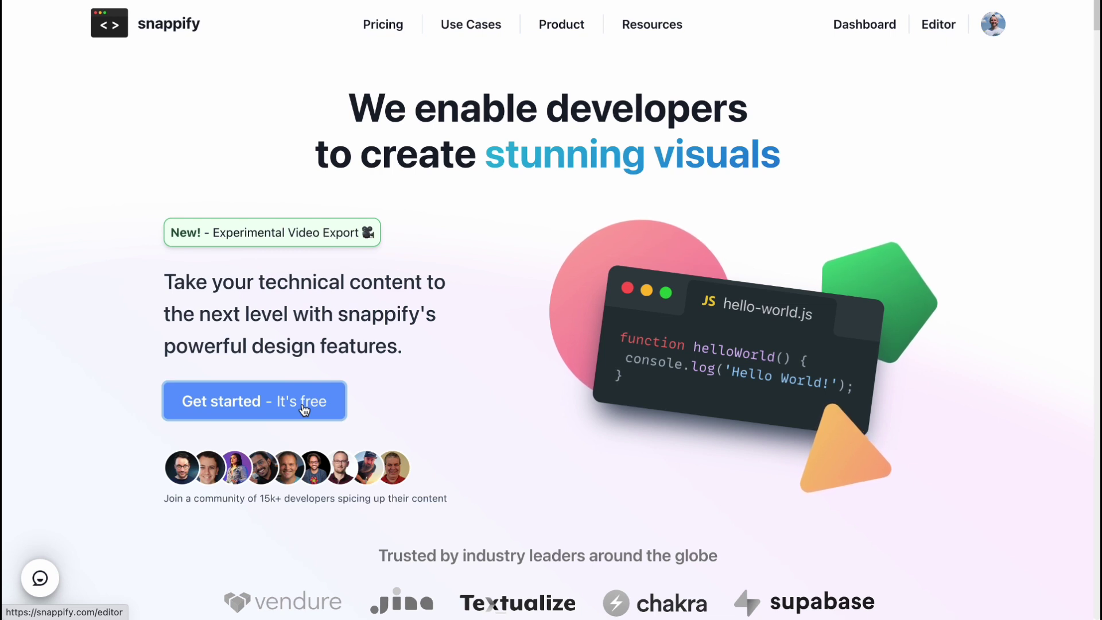
{"action": "scroll", "coordinate": [434, 372], "scroll_direction": "down", "scroll_amount": 2}
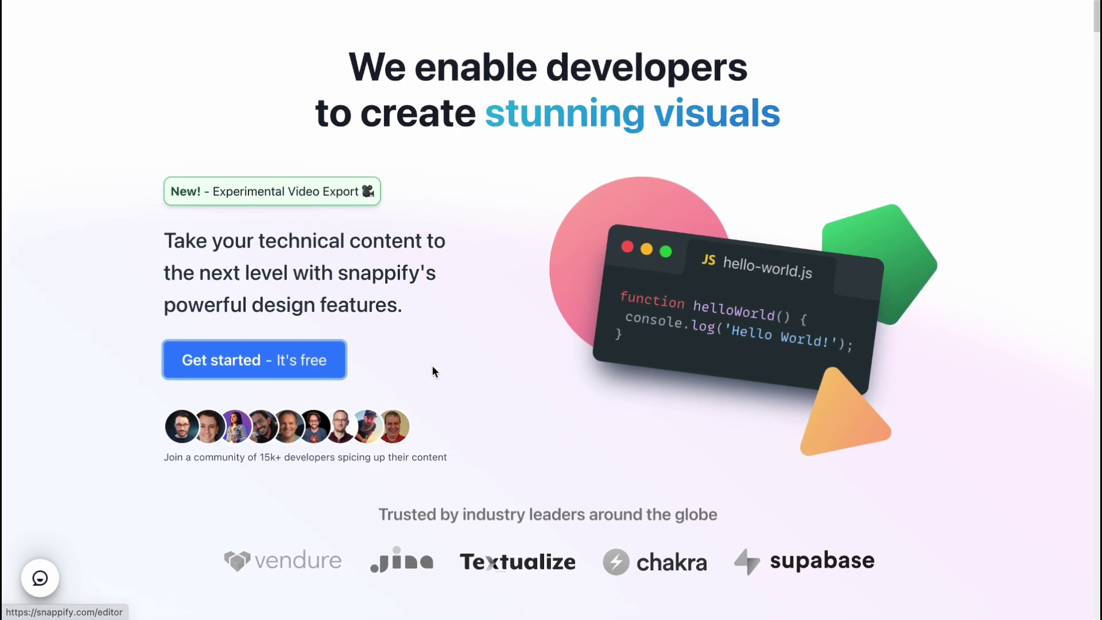
{"action": "scroll", "coordinate": [442, 374], "scroll_direction": "down", "scroll_amount": 6}
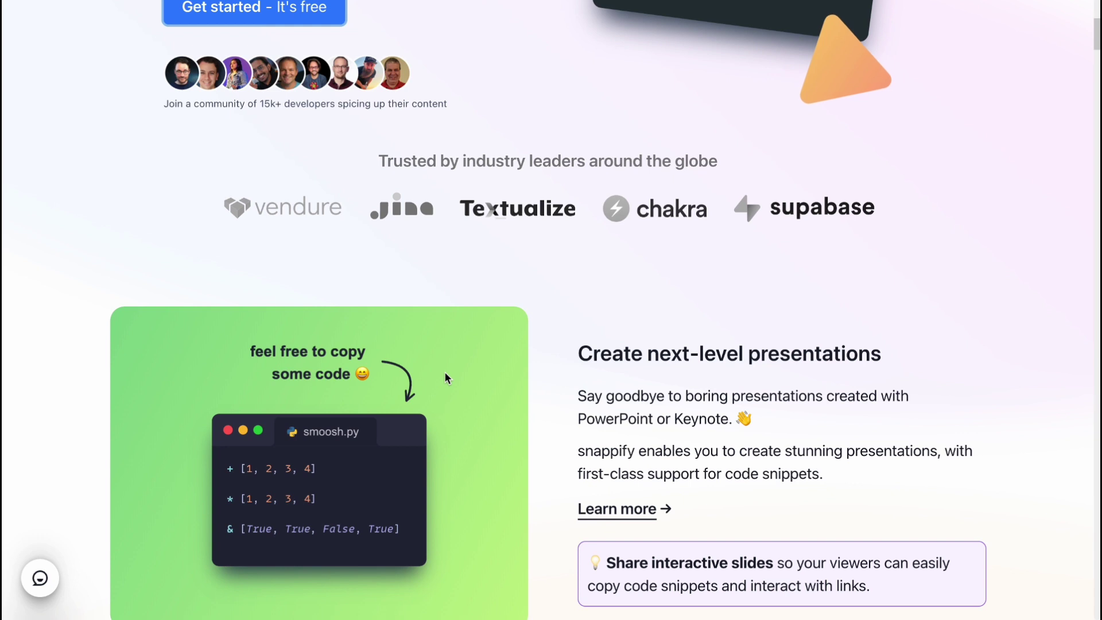
{"action": "scroll", "coordinate": [466, 341], "scroll_direction": "down", "scroll_amount": 2}
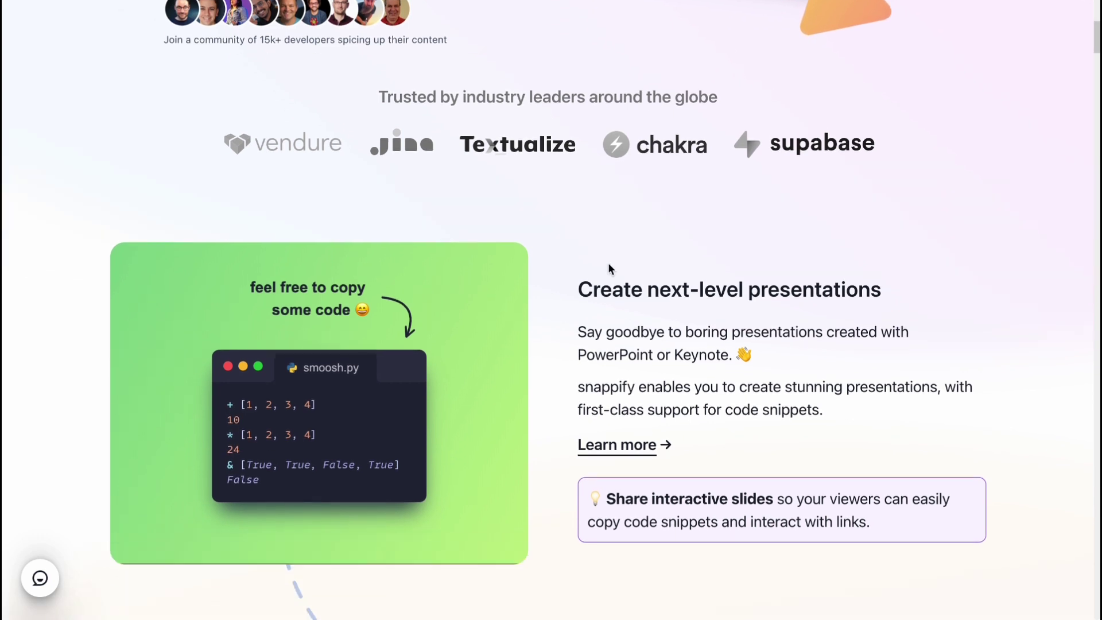
{"action": "left_click_drag", "start_coordinate": [579, 287], "coordinate": [915, 316]}
{"action": "scroll", "coordinate": [580, 298], "scroll_direction": "down", "scroll_amount": 1}
{"action": "mouse_move", "coordinate": [362, 337]}
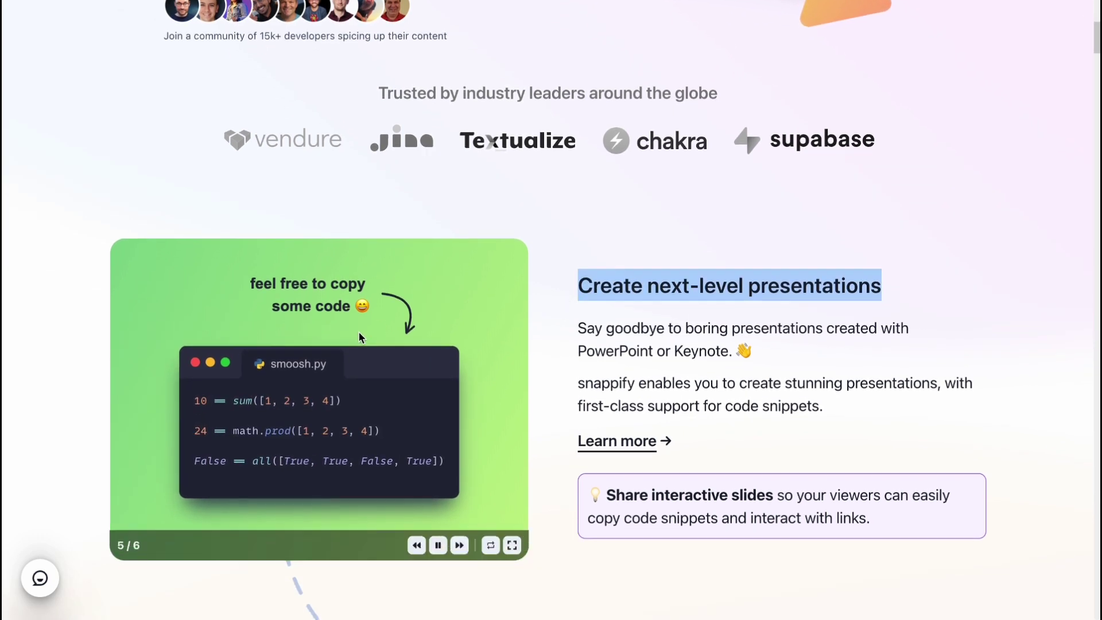
{"action": "scroll", "coordinate": [362, 339], "scroll_direction": "down", "scroll_amount": 1}
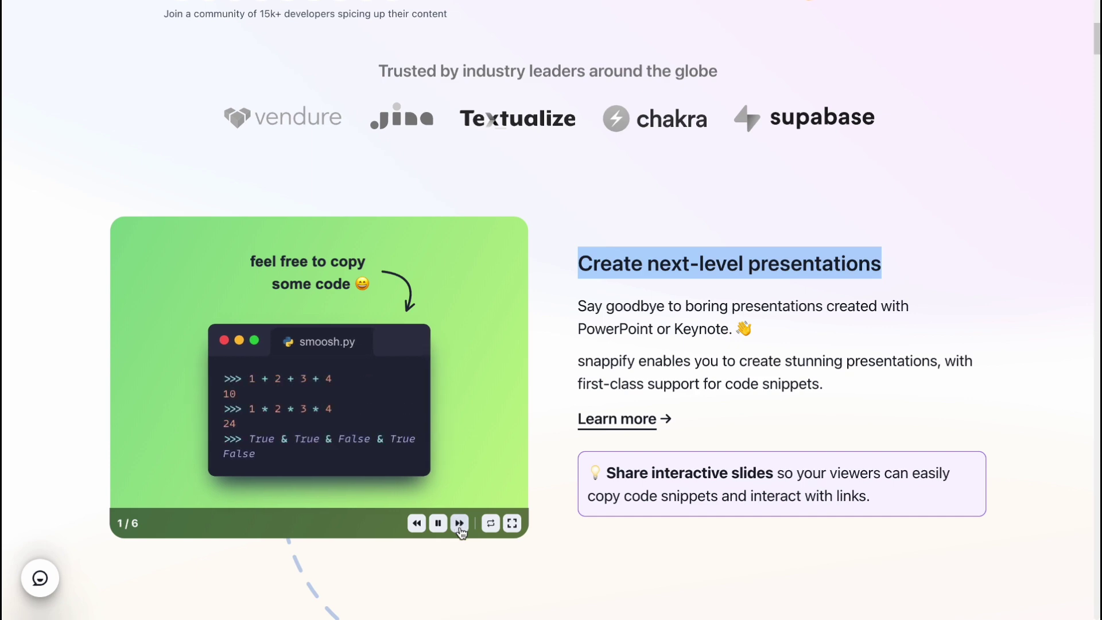
{"action": "left_click", "coordinate": [460, 523]}
{"action": "left_click", "coordinate": [460, 523]}
Read the home page sections on elevating technical content and simplifying education.
{"action": "scroll", "coordinate": [601, 444], "scroll_direction": "down", "scroll_amount": 6}
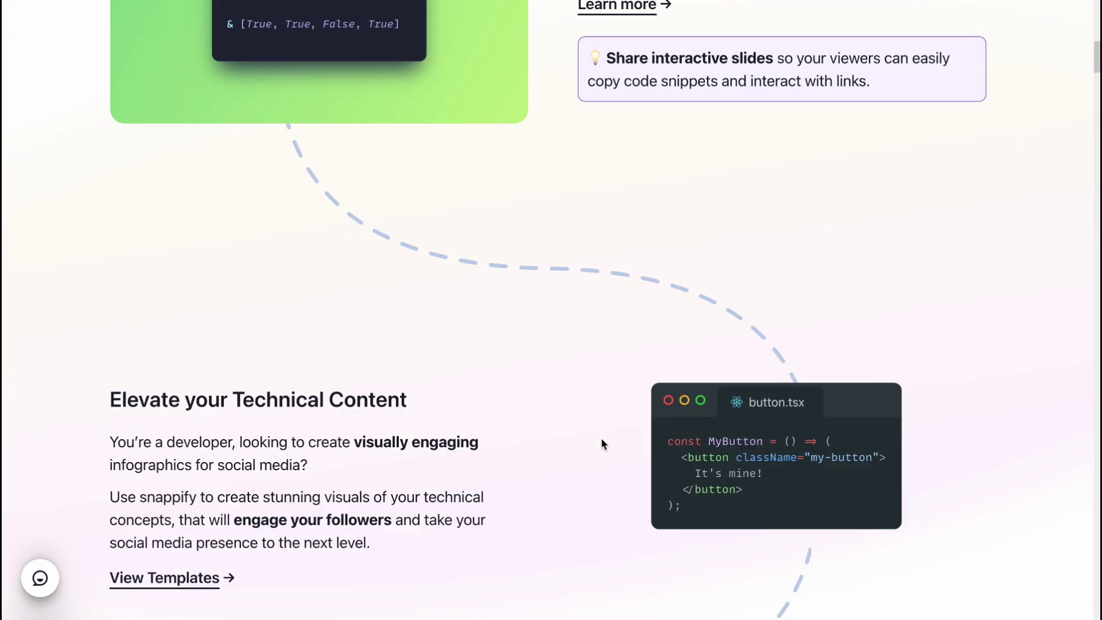
{"action": "scroll", "coordinate": [601, 444], "scroll_direction": "down", "scroll_amount": 1}
{"action": "left_click_drag", "start_coordinate": [77, 341], "coordinate": [536, 363]}
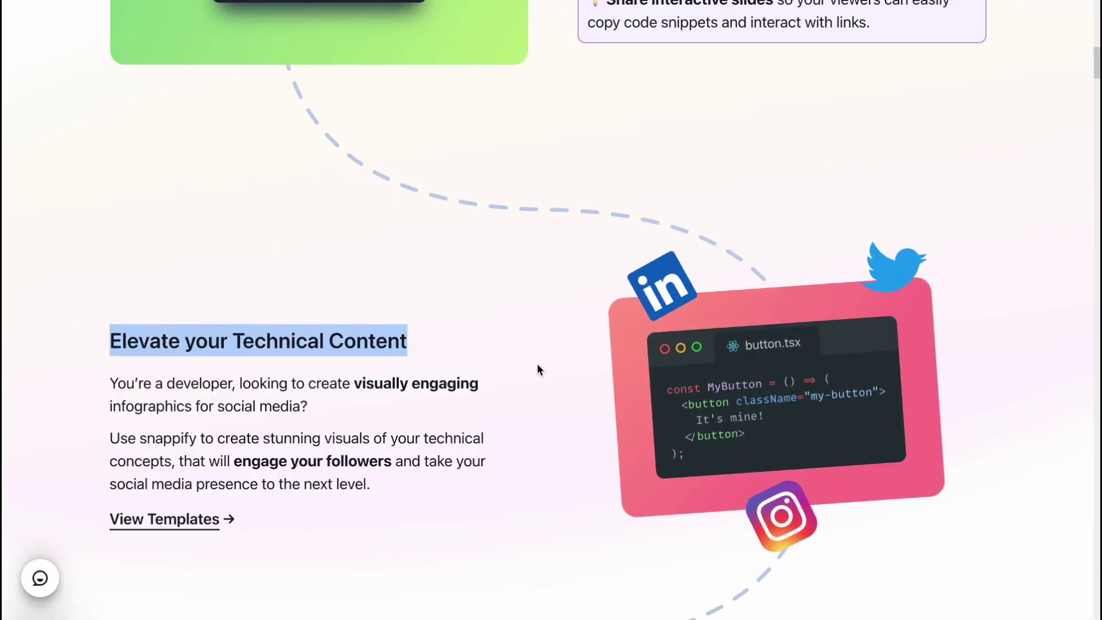
{"action": "scroll", "coordinate": [540, 362], "scroll_direction": "down", "scroll_amount": 1}
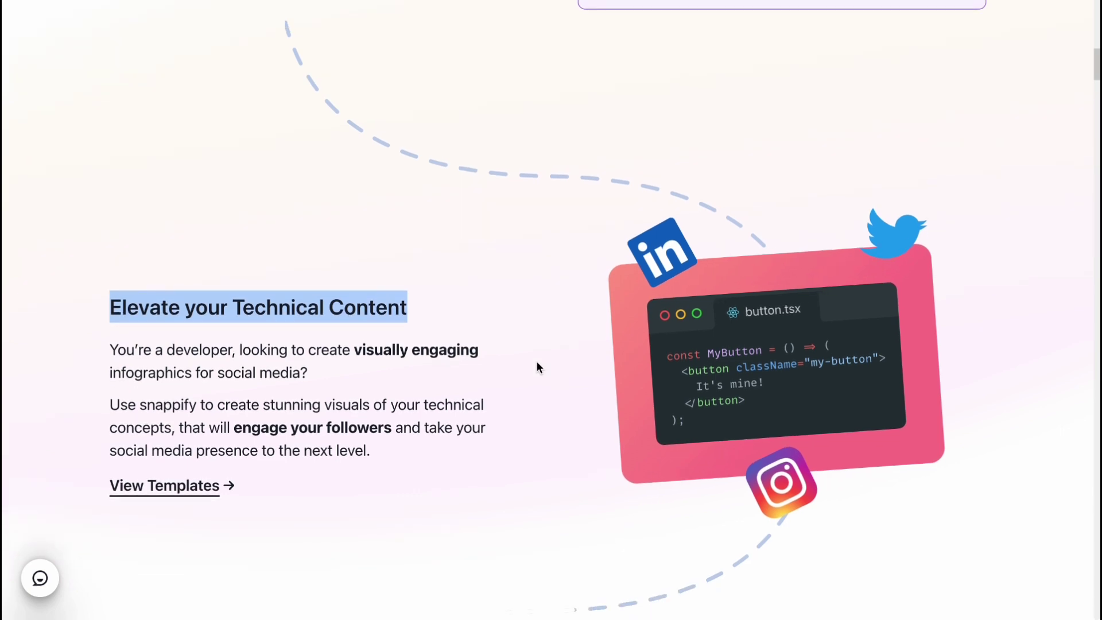
{"action": "scroll", "coordinate": [537, 362], "scroll_direction": "down", "scroll_amount": 2}
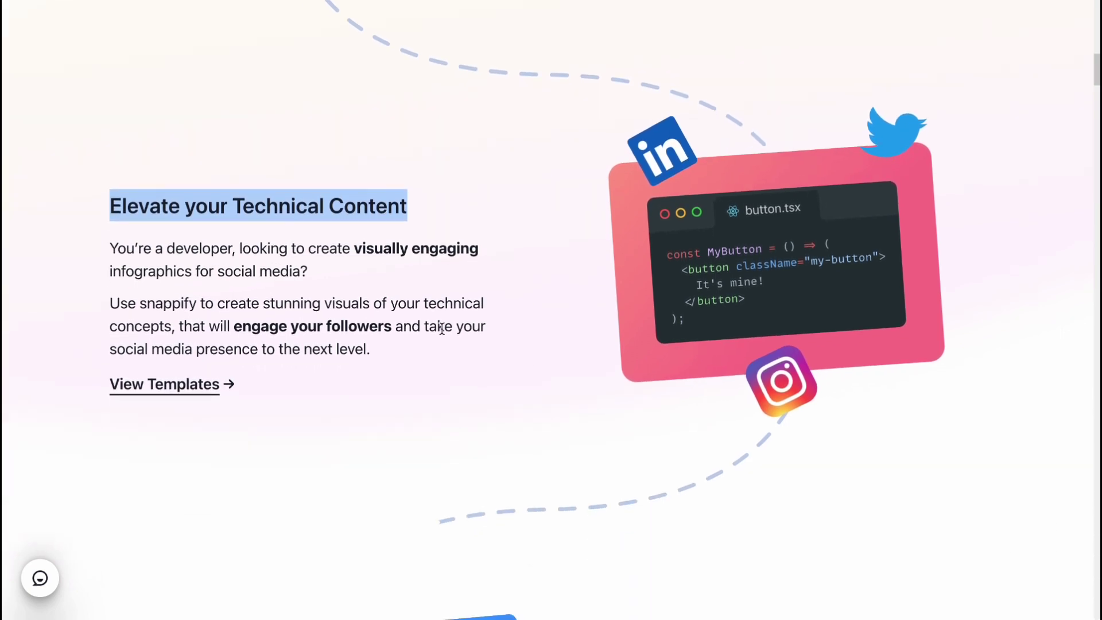
{"action": "scroll", "coordinate": [441, 333], "scroll_direction": "down", "scroll_amount": 5}
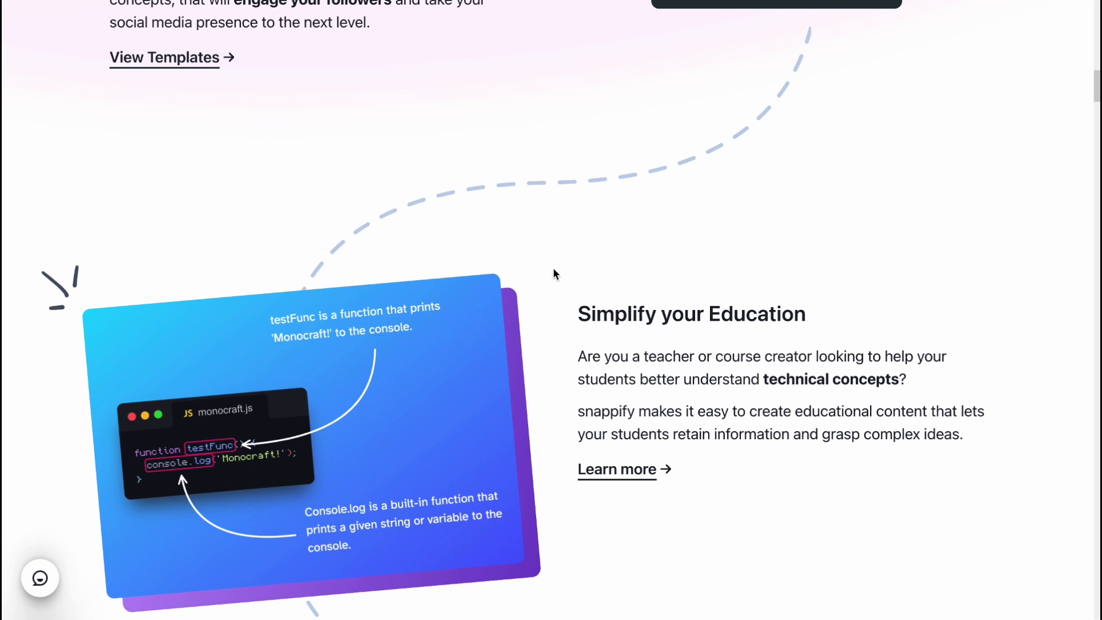
{"action": "left_click_drag", "start_coordinate": [580, 314], "coordinate": [781, 315]}
{"action": "scroll", "coordinate": [861, 311], "scroll_direction": "down", "scroll_amount": 1}
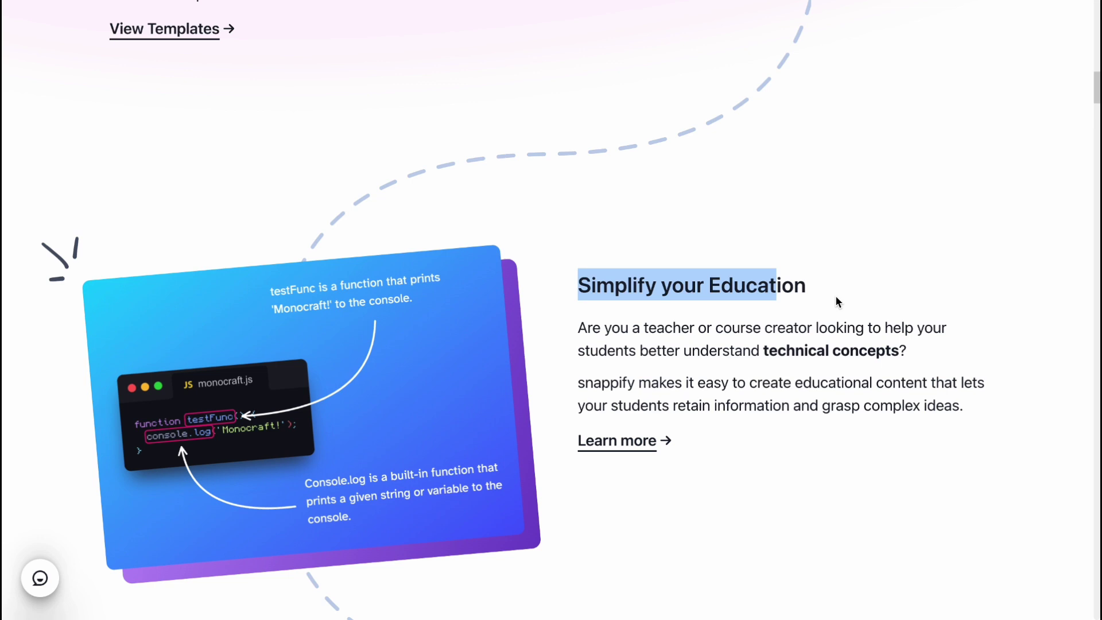
Examine the home page sections on embedding interactive infographics, user stories and the editor preview.
{"action": "scroll", "coordinate": [836, 296], "scroll_direction": "down", "scroll_amount": 7}
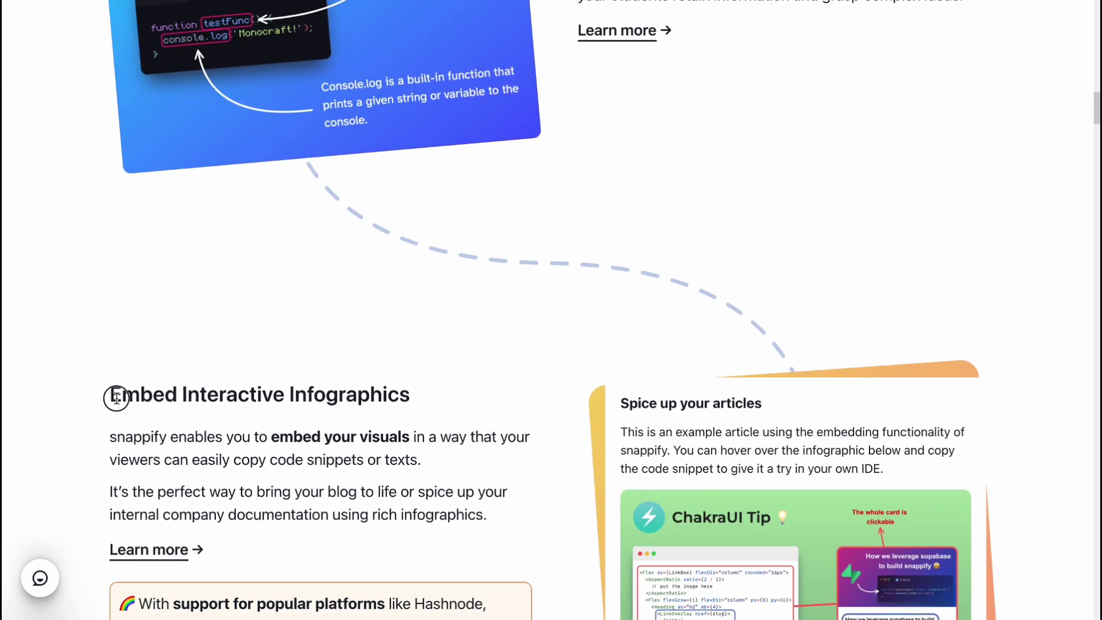
{"action": "left_click_drag", "start_coordinate": [117, 397], "coordinate": [326, 397]}
{"action": "scroll", "coordinate": [534, 366], "scroll_direction": "down", "scroll_amount": 3}
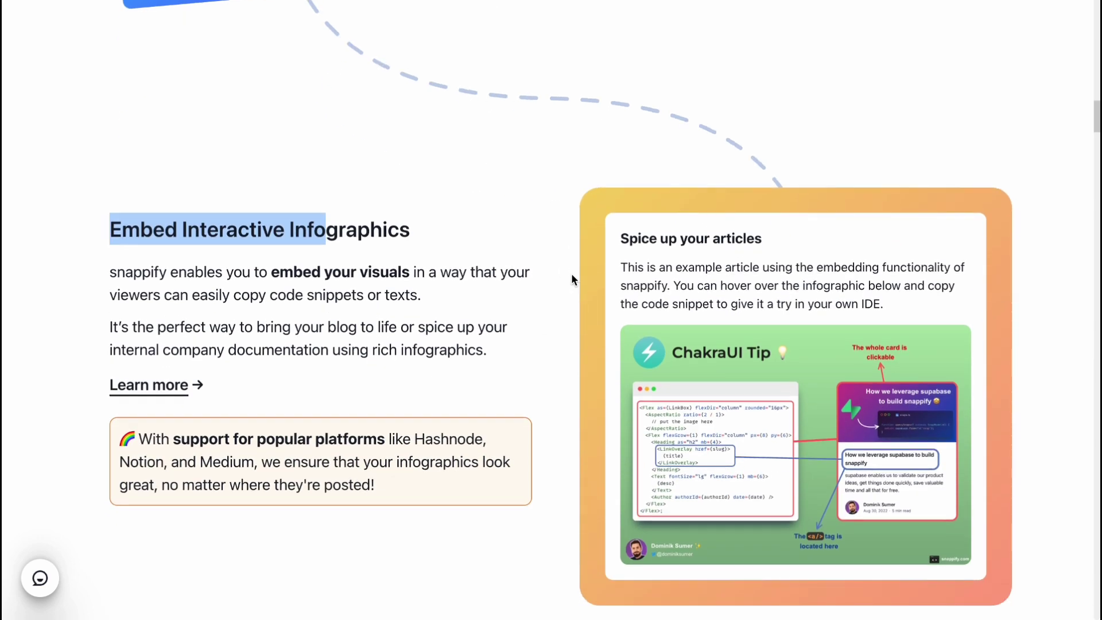
{"action": "scroll", "coordinate": [572, 280], "scroll_direction": "down", "scroll_amount": 2}
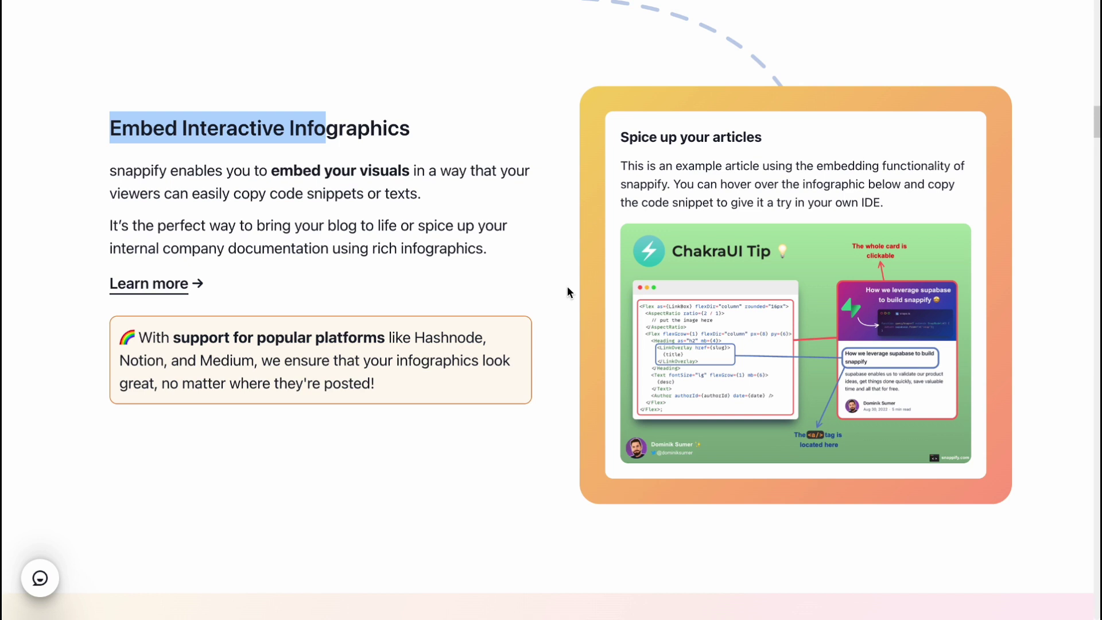
{"action": "scroll", "coordinate": [590, 308], "scroll_direction": "down", "scroll_amount": 15}
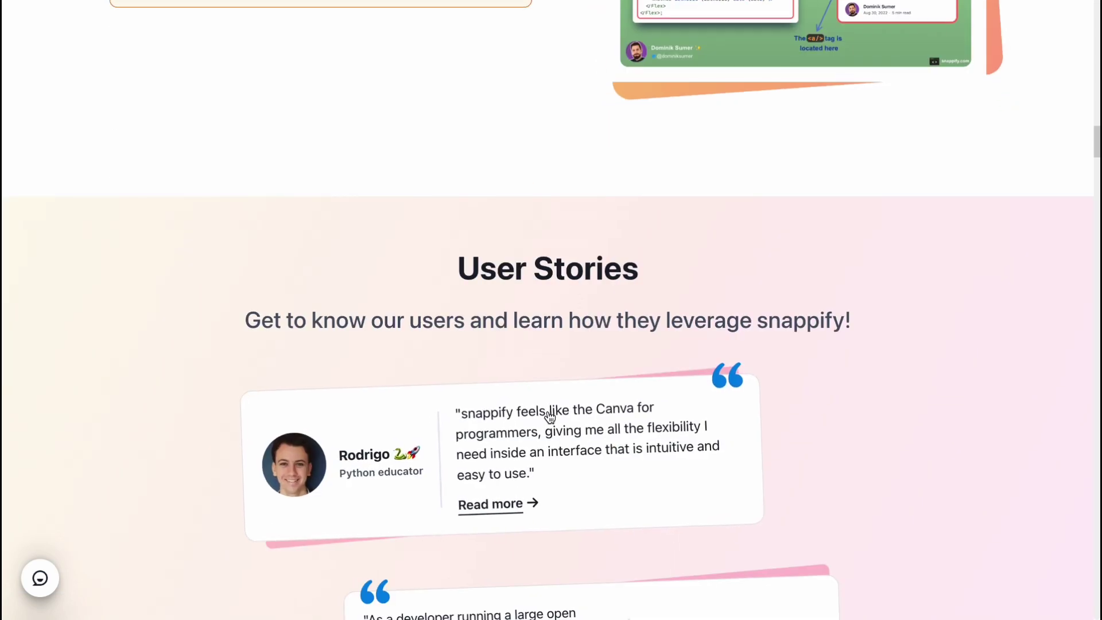
{"action": "scroll", "coordinate": [508, 401], "scroll_direction": "down", "scroll_amount": 15}
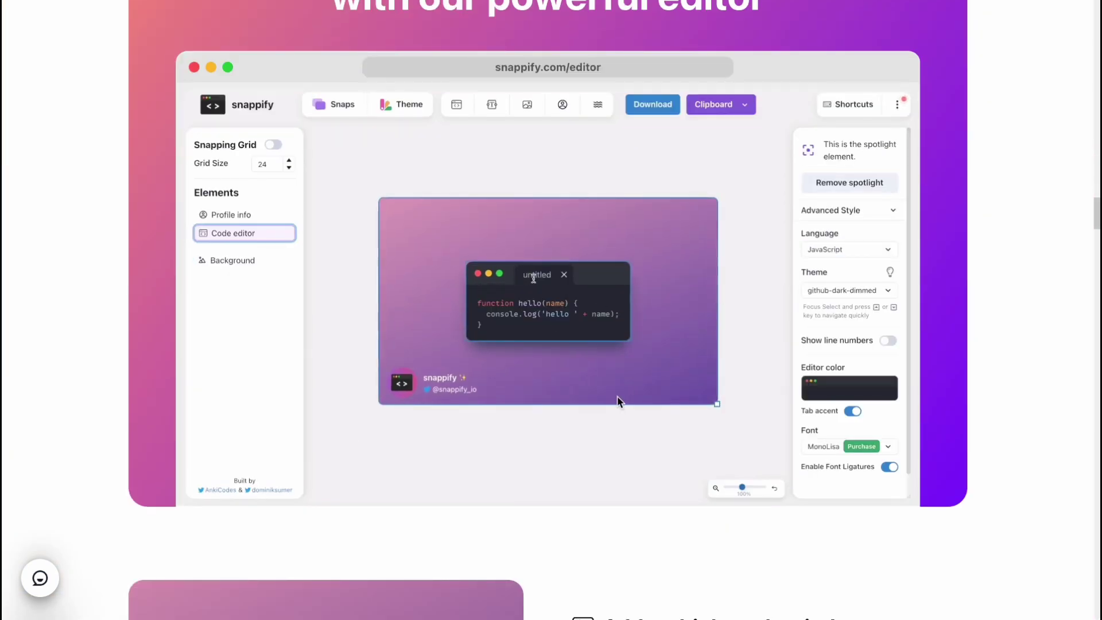
{"action": "scroll", "coordinate": [705, 383], "scroll_direction": "up", "scroll_amount": 10}
{"action": "scroll", "coordinate": [704, 383], "scroll_direction": "up", "scroll_amount": 20}
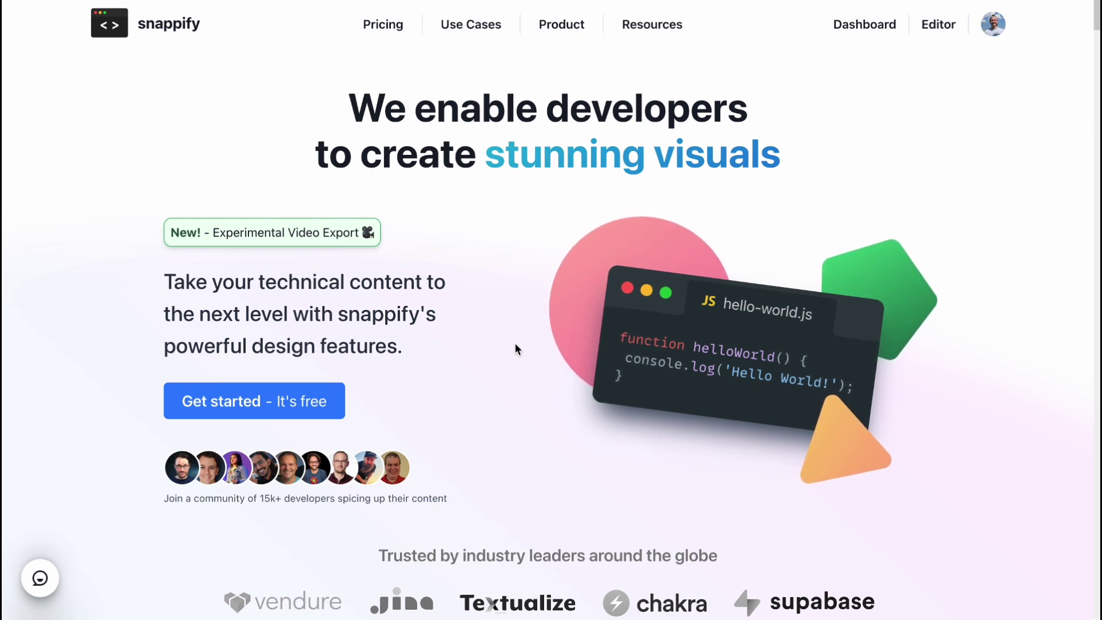
Open the editor and select the title, logo and code editor on the first slide to inspect them.
{"action": "left_click", "coordinate": [253, 411]}
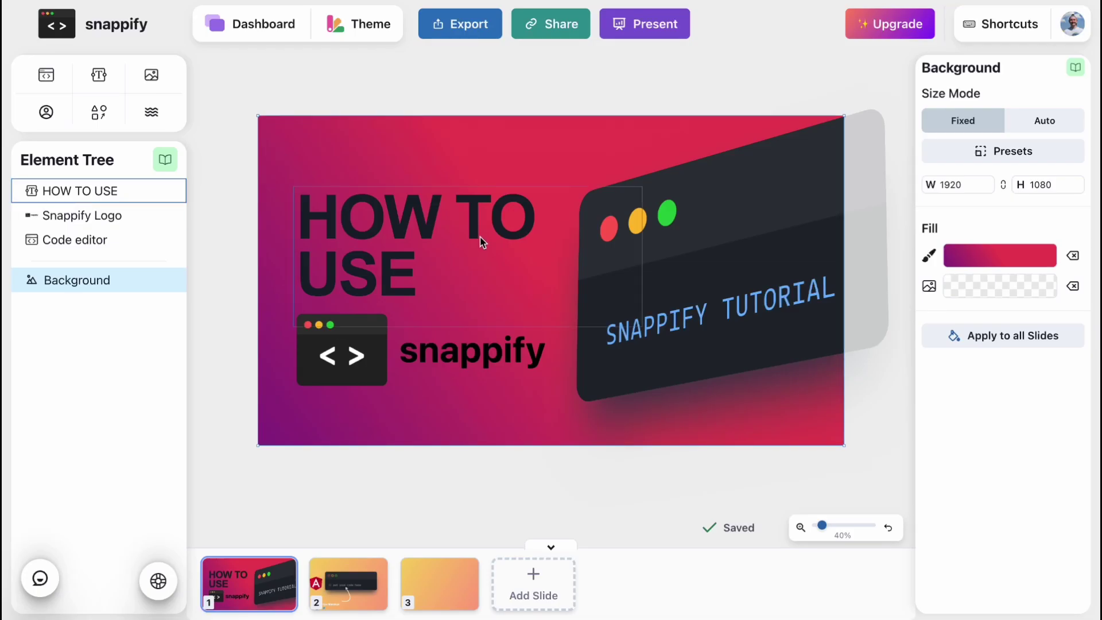
{"action": "left_click_drag", "start_coordinate": [211, 84], "coordinate": [847, 446]}
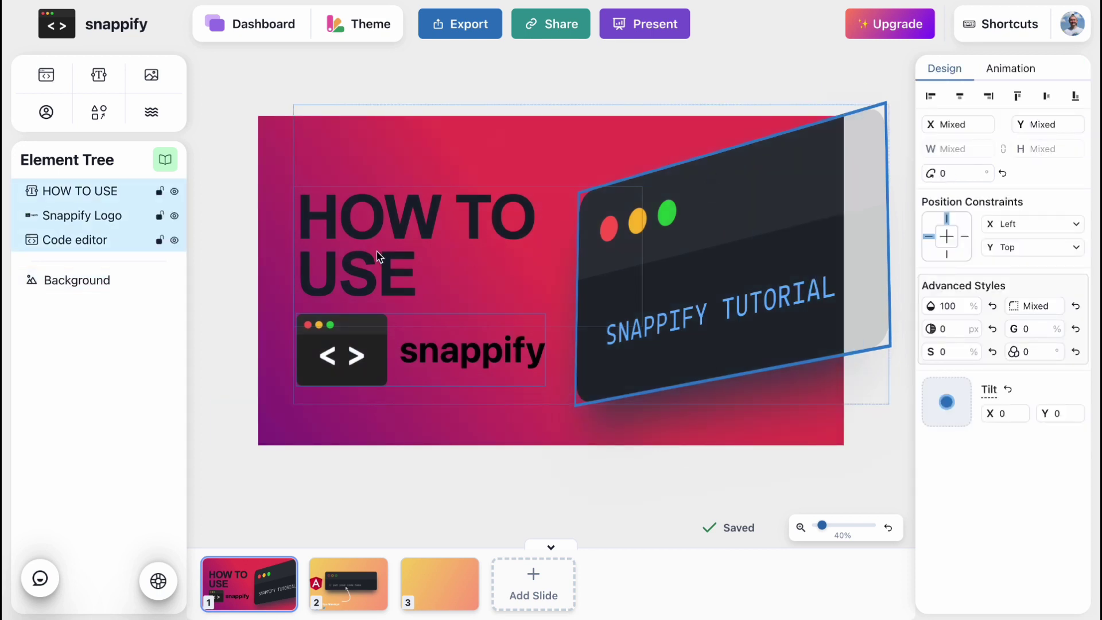
{"action": "left_click", "coordinate": [225, 81]}
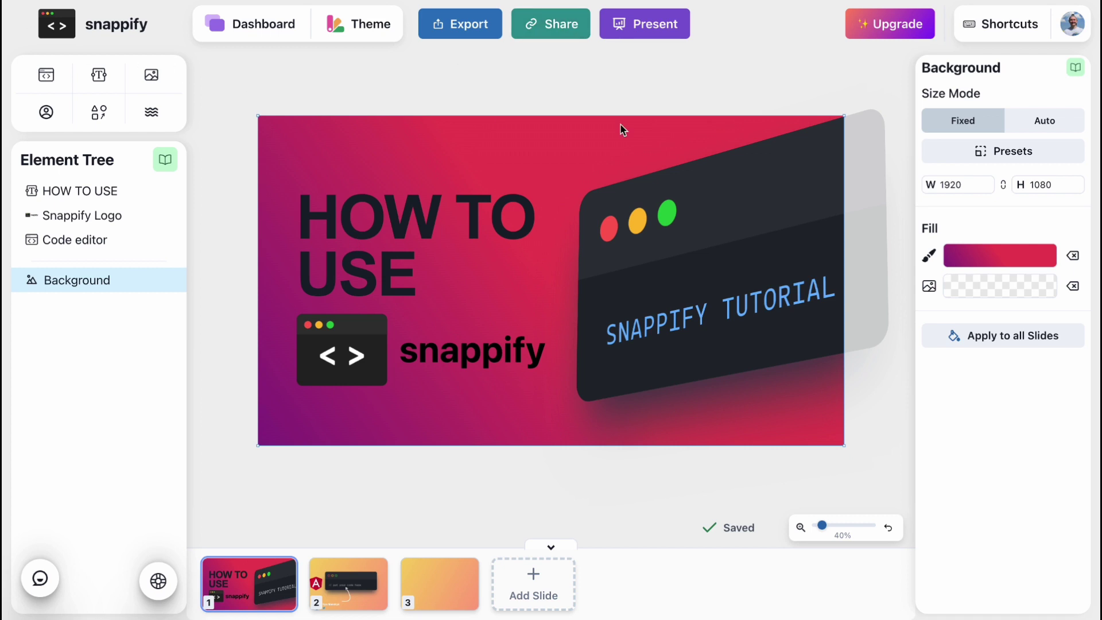
Go to the dashboard and view the starting options for a new snap without creating one.
{"action": "left_click", "coordinate": [257, 28]}
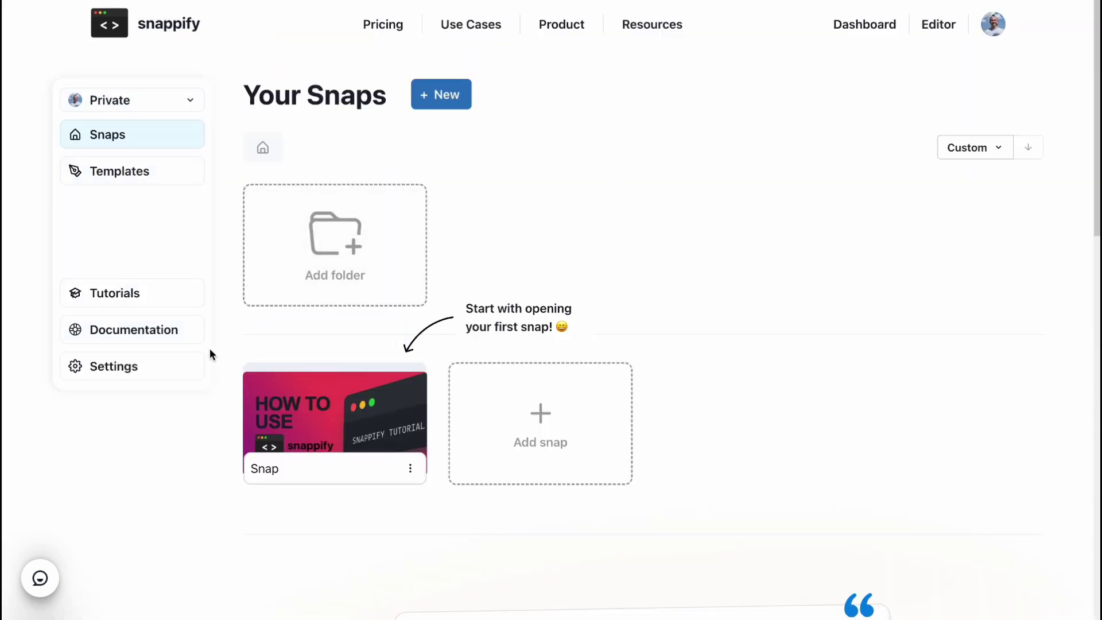
{"action": "left_click", "coordinate": [537, 419]}
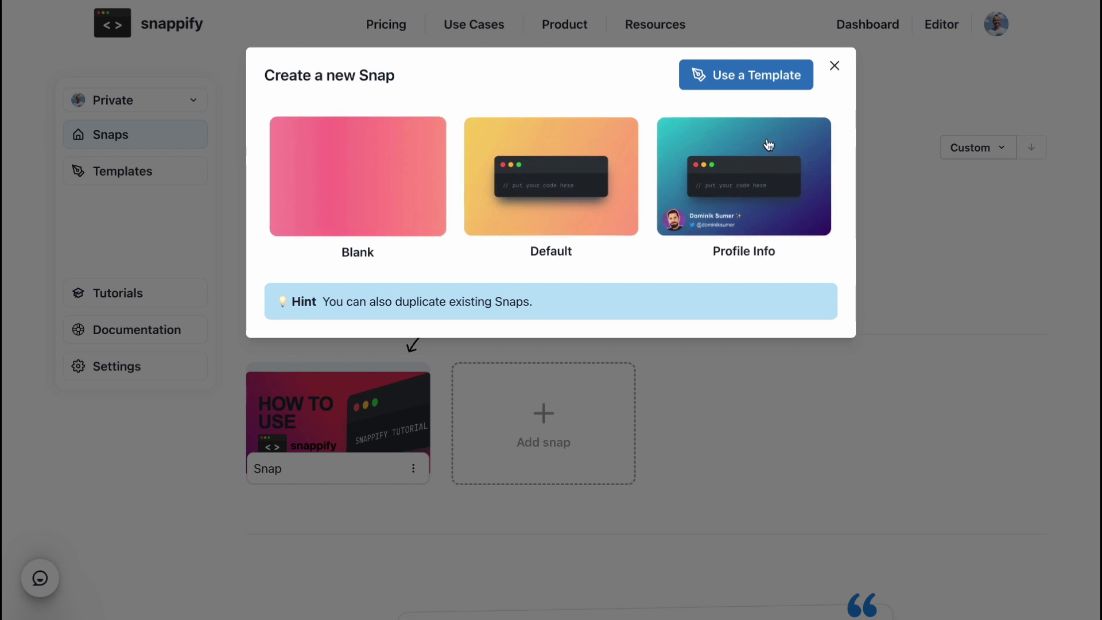
{"action": "left_click", "coordinate": [835, 66]}
Browse the handcrafted templates and the step-by-step tutorials offered from the dashboard.
{"action": "left_click", "coordinate": [110, 176]}
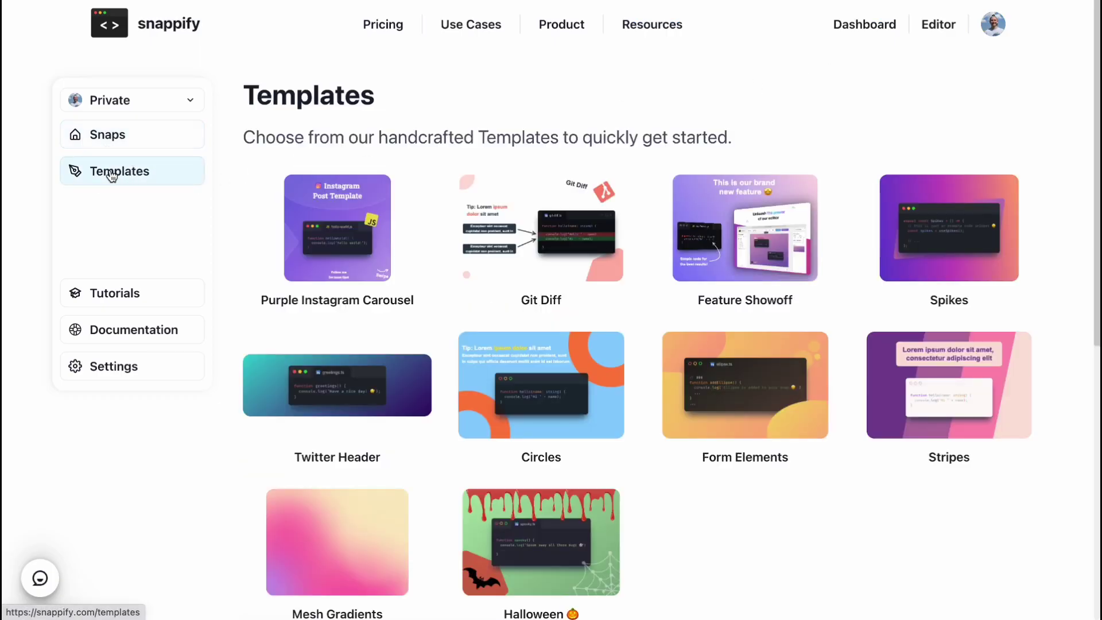
{"action": "scroll", "coordinate": [170, 234], "scroll_direction": "down", "scroll_amount": 2}
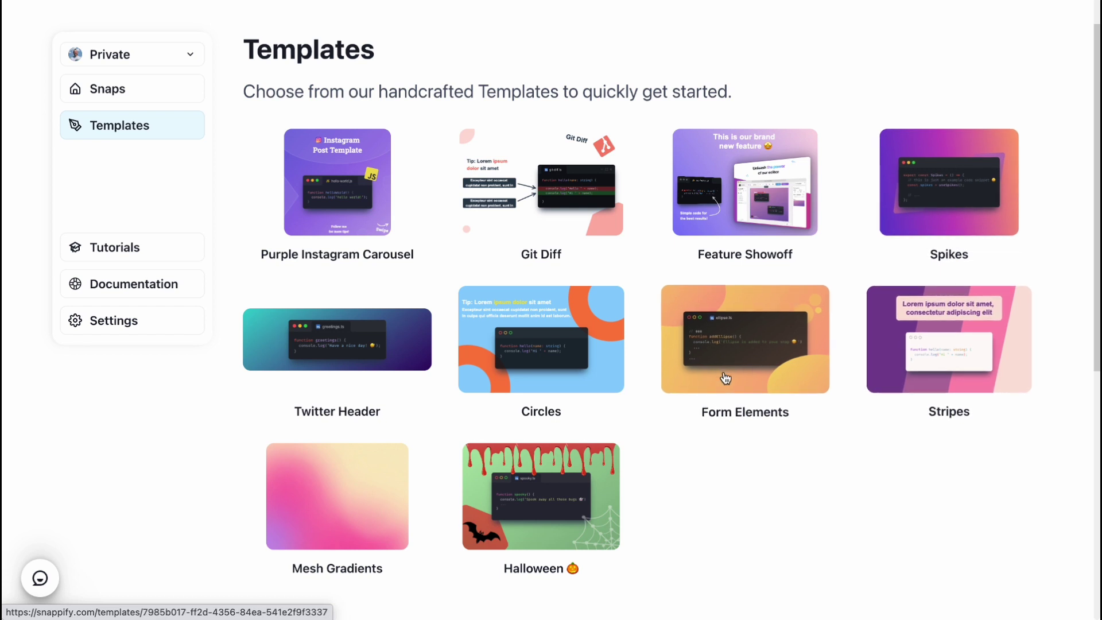
{"action": "scroll", "coordinate": [726, 377], "scroll_direction": "down", "scroll_amount": 1}
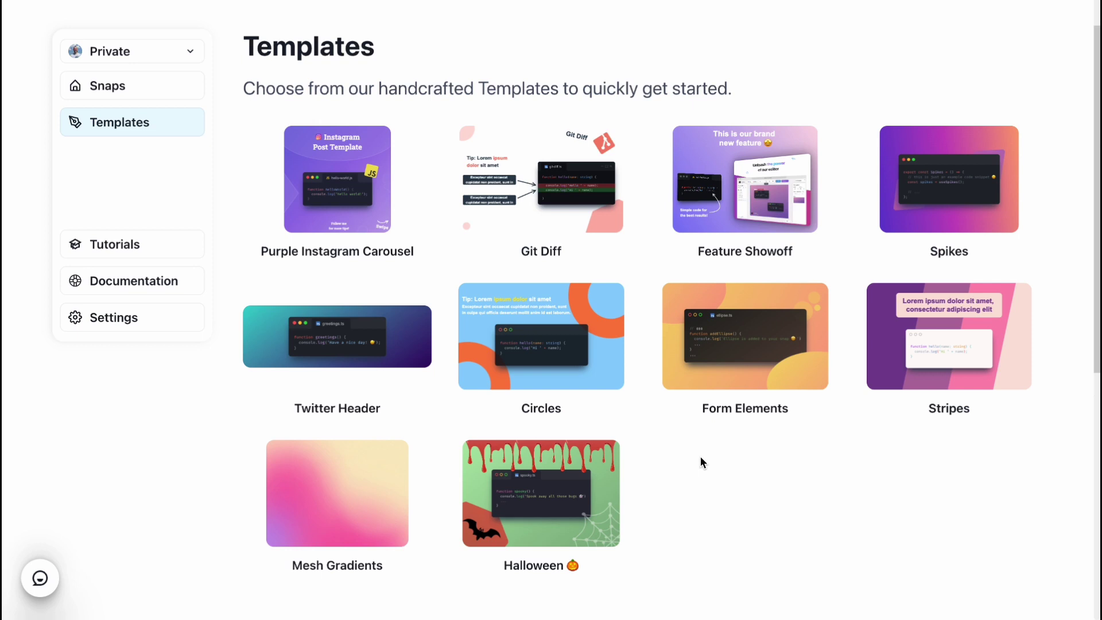
{"action": "left_click", "coordinate": [140, 253]}
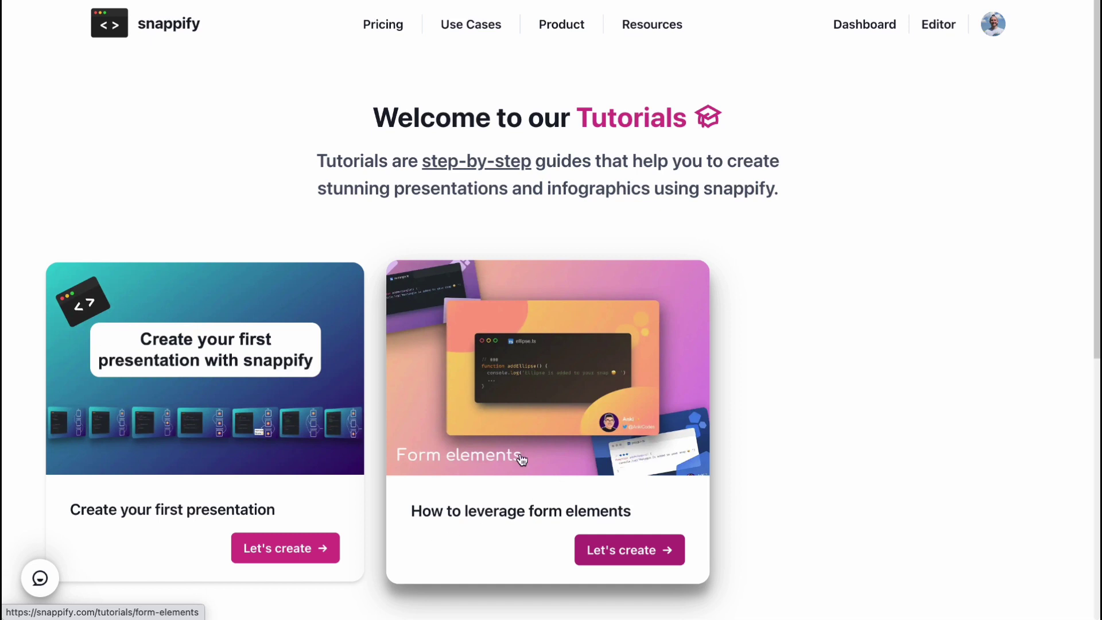
Return to the dashboard's snaps and create a new blank snap named pr2.
{"action": "left_click", "coordinate": [179, 33]}
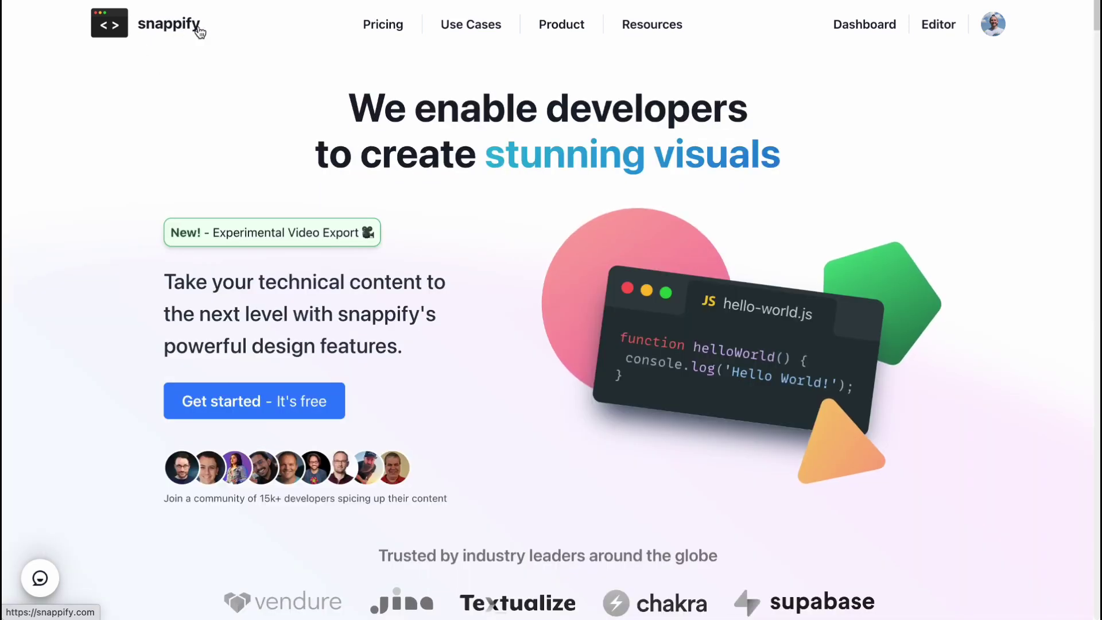
{"action": "left_click", "coordinate": [265, 417]}
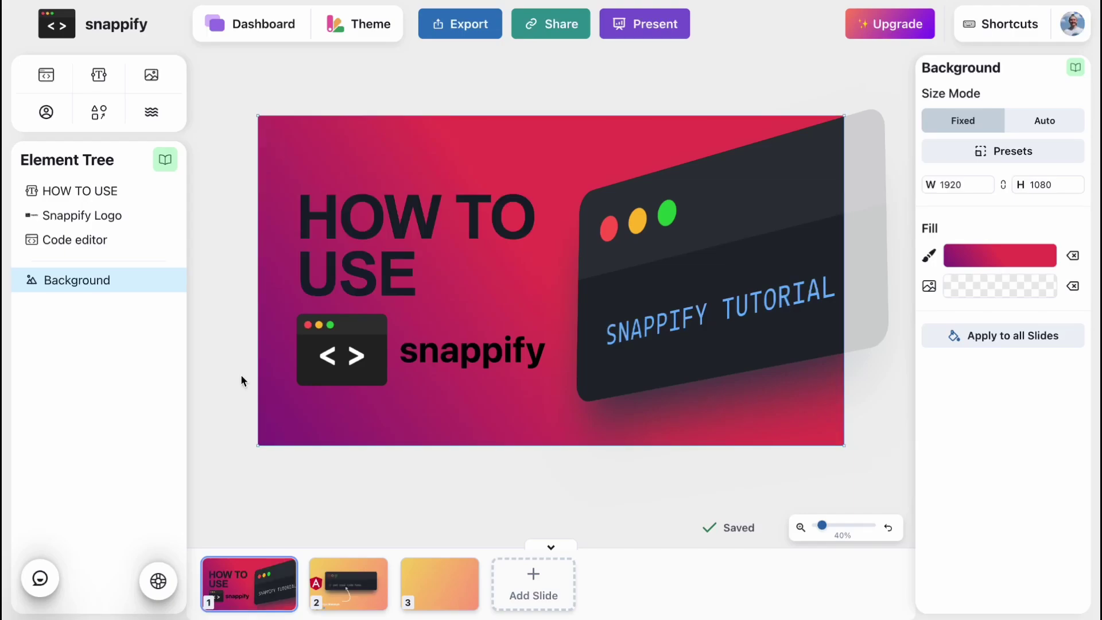
{"action": "left_click", "coordinate": [232, 25]}
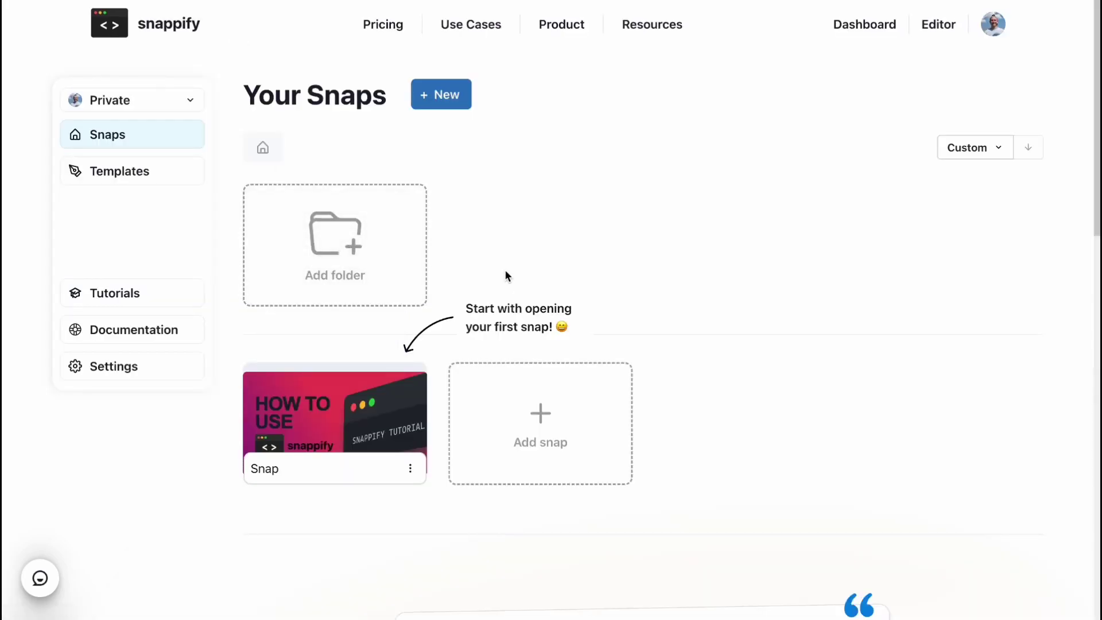
{"action": "left_click", "coordinate": [553, 424]}
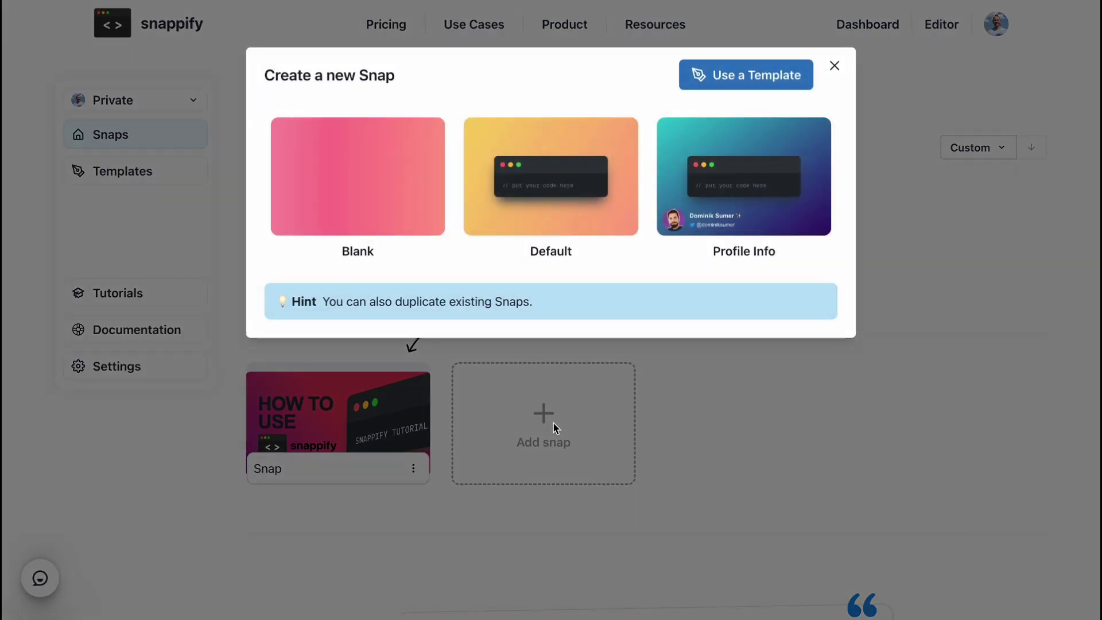
{"action": "left_click", "coordinate": [356, 196]}
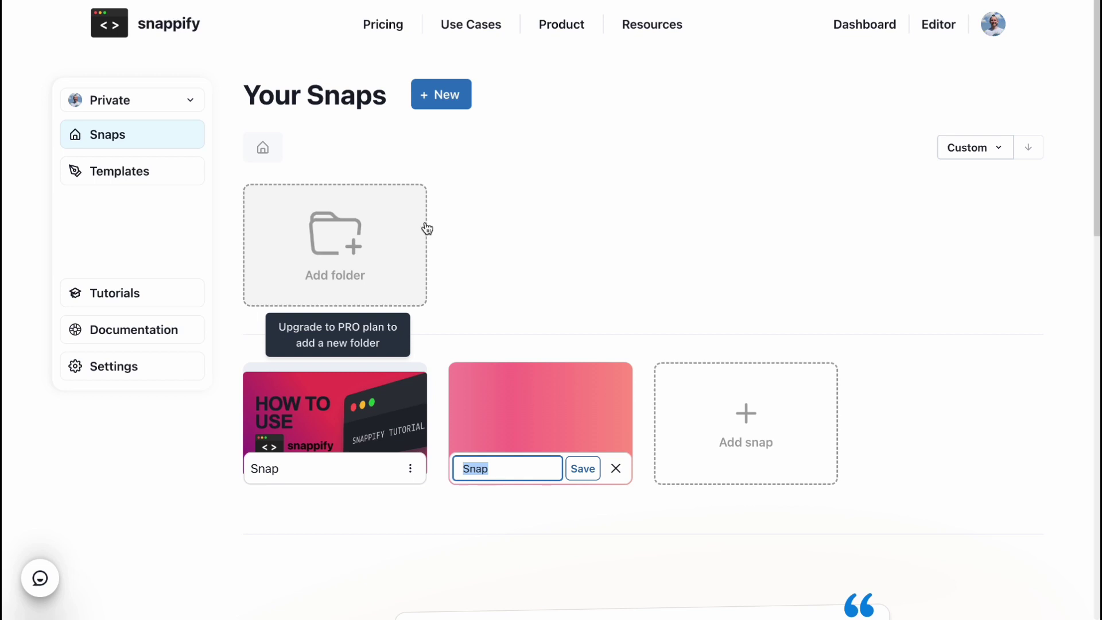
{"action": "type", "text": "pr2"}
{"action": "key", "text": "Return"}
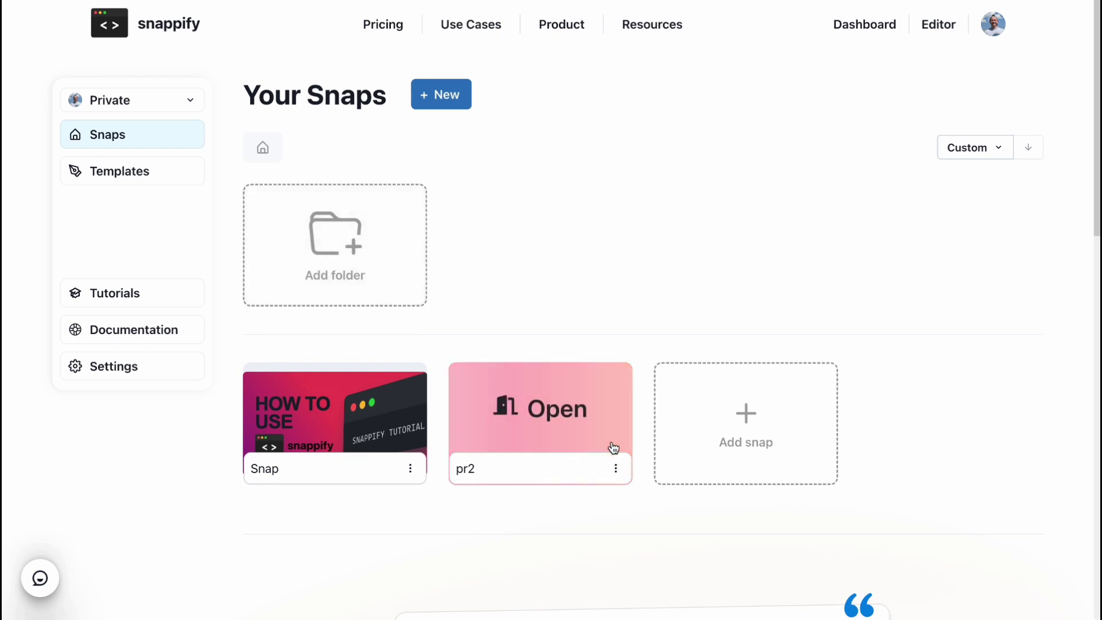
Open the pr2 snap in the editor and look through the list of keyboard shortcuts.
{"action": "left_click", "coordinate": [514, 423]}
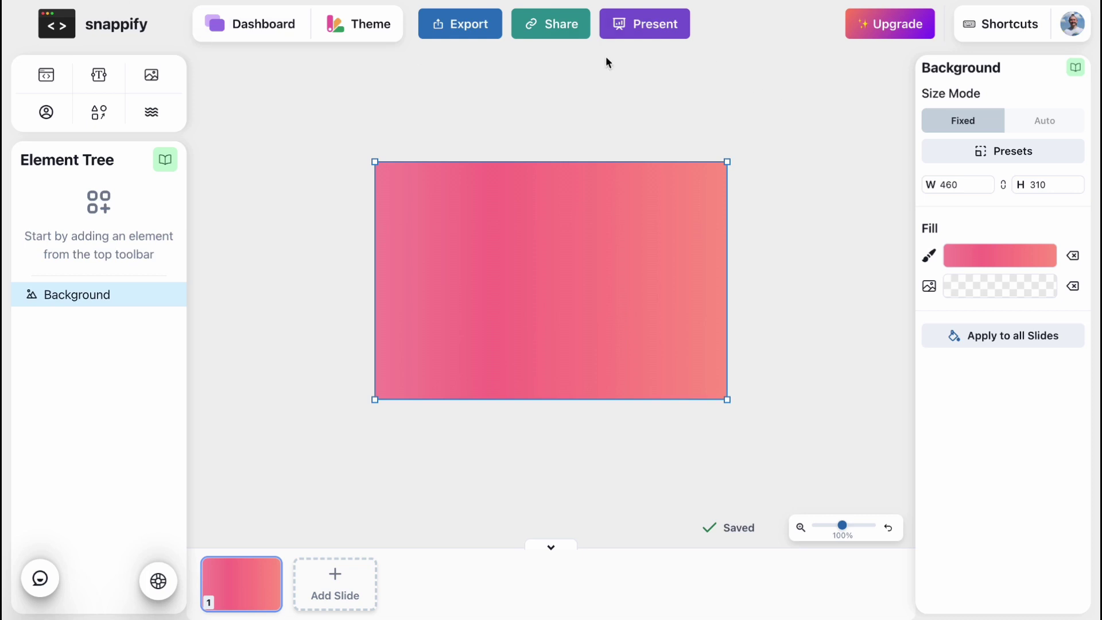
{"action": "left_click", "coordinate": [443, 35]}
{"action": "left_click", "coordinate": [1015, 34]}
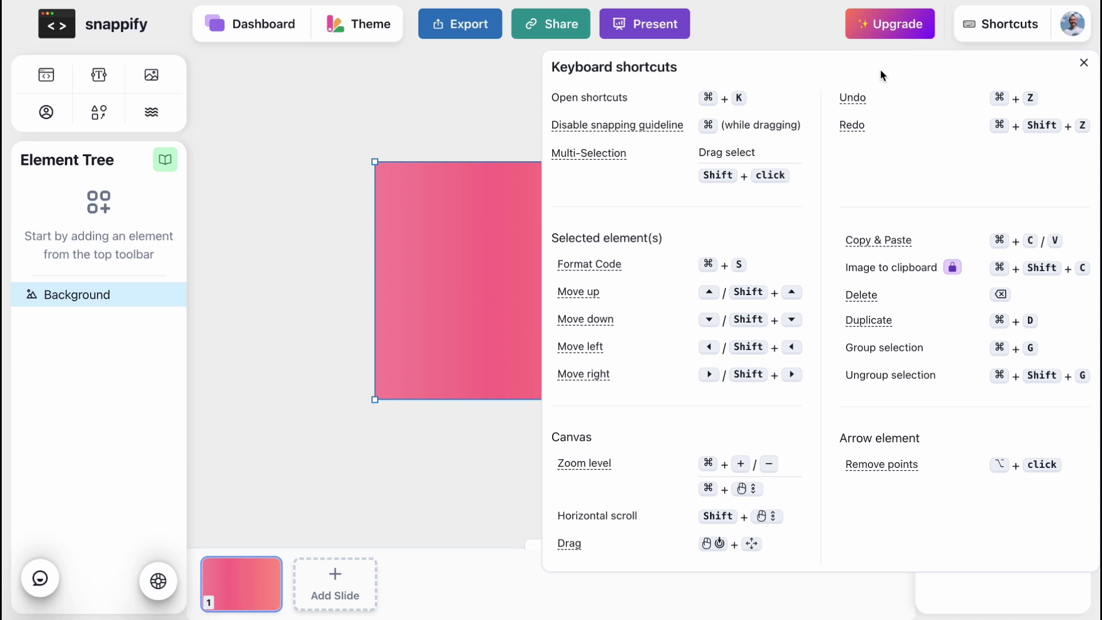
{"action": "left_click", "coordinate": [1084, 62]}
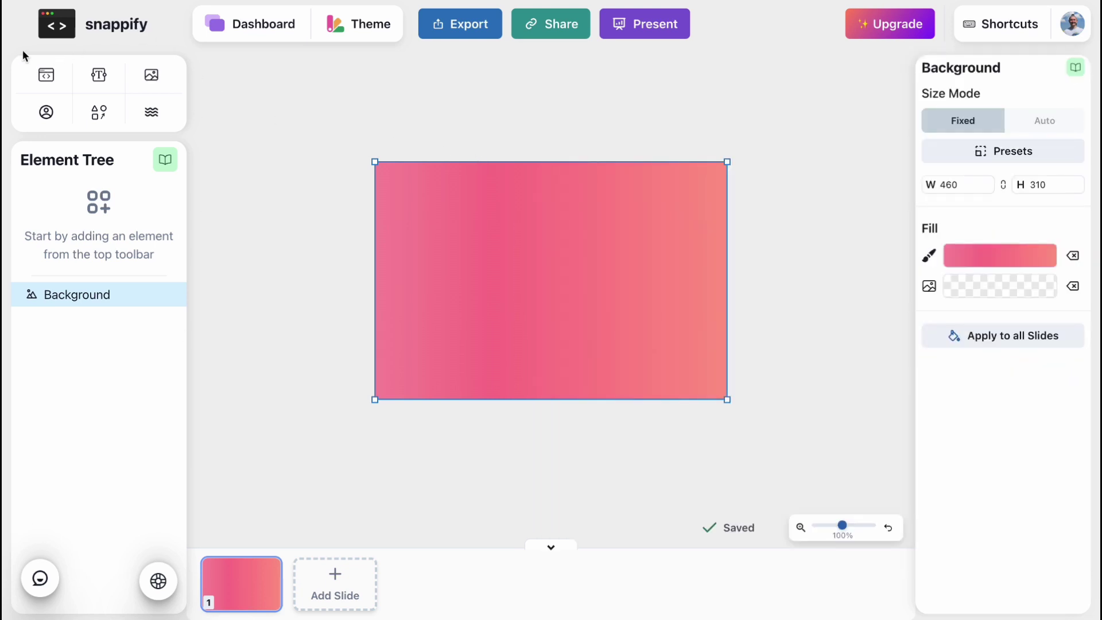
Add a code editor, a text element, the Android logo from the media library and the profile info, spread across the slide.
{"action": "left_click", "coordinate": [45, 78]}
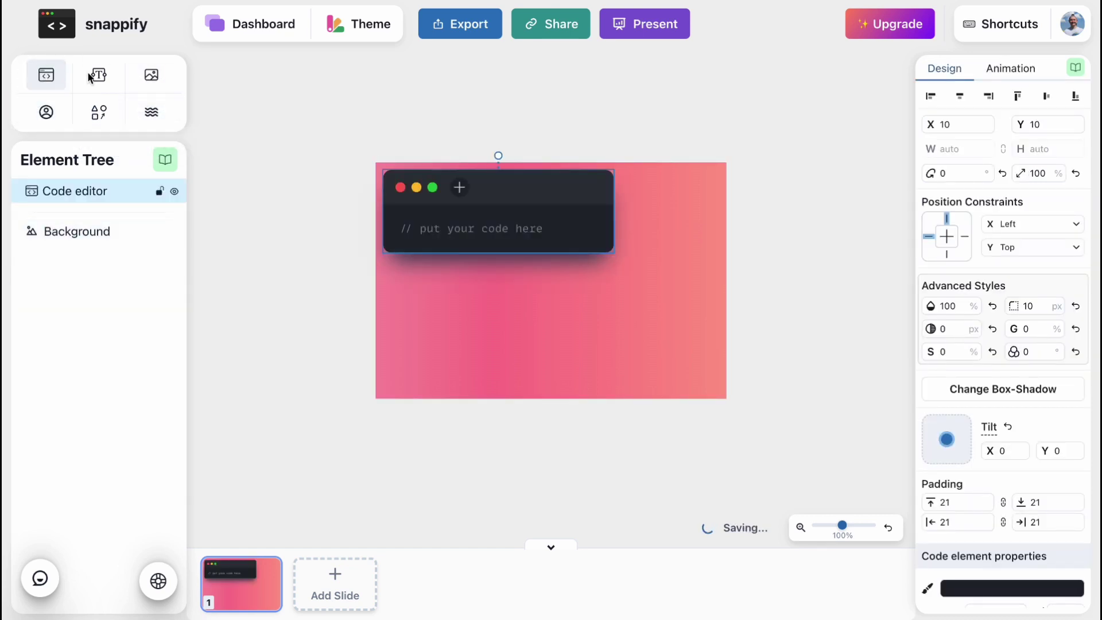
{"action": "left_click", "coordinate": [96, 78]}
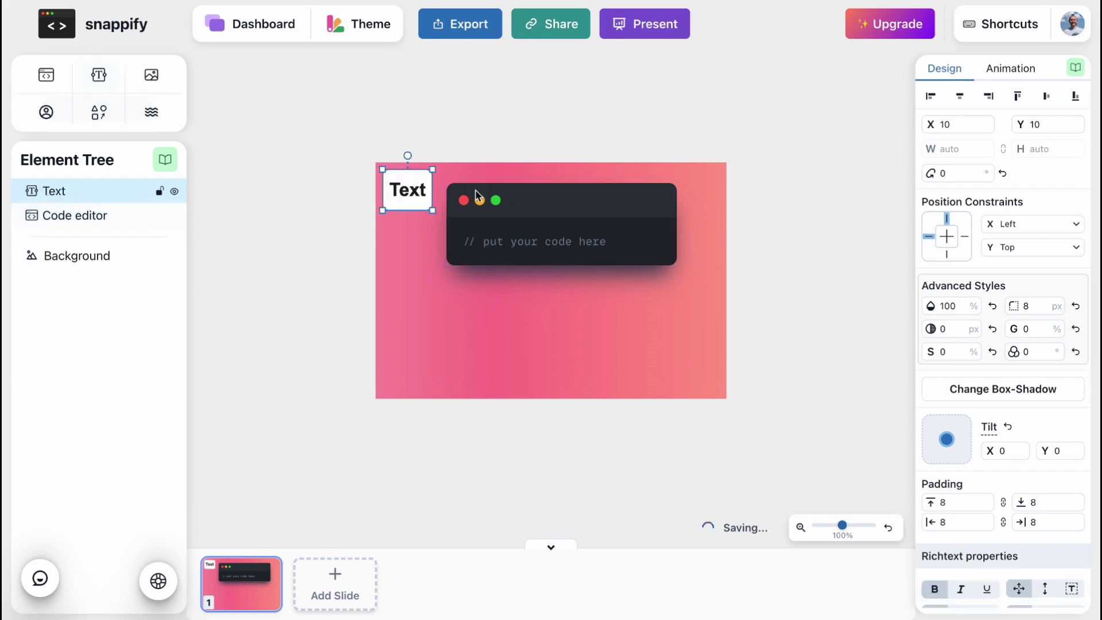
{"action": "left_click", "coordinate": [146, 77]}
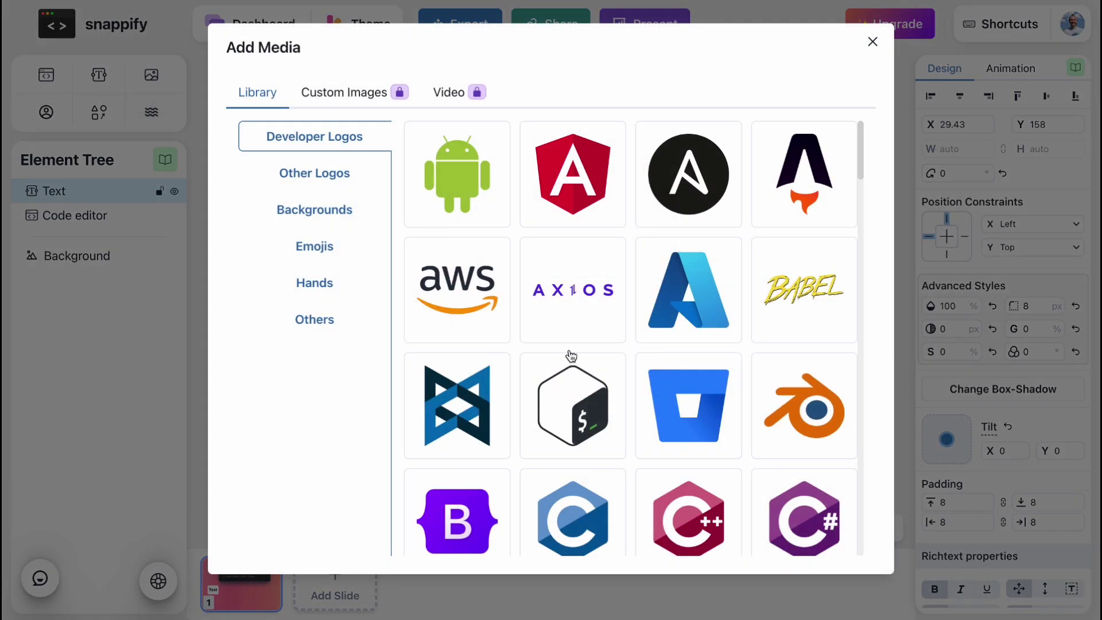
{"action": "left_click", "coordinate": [480, 180]}
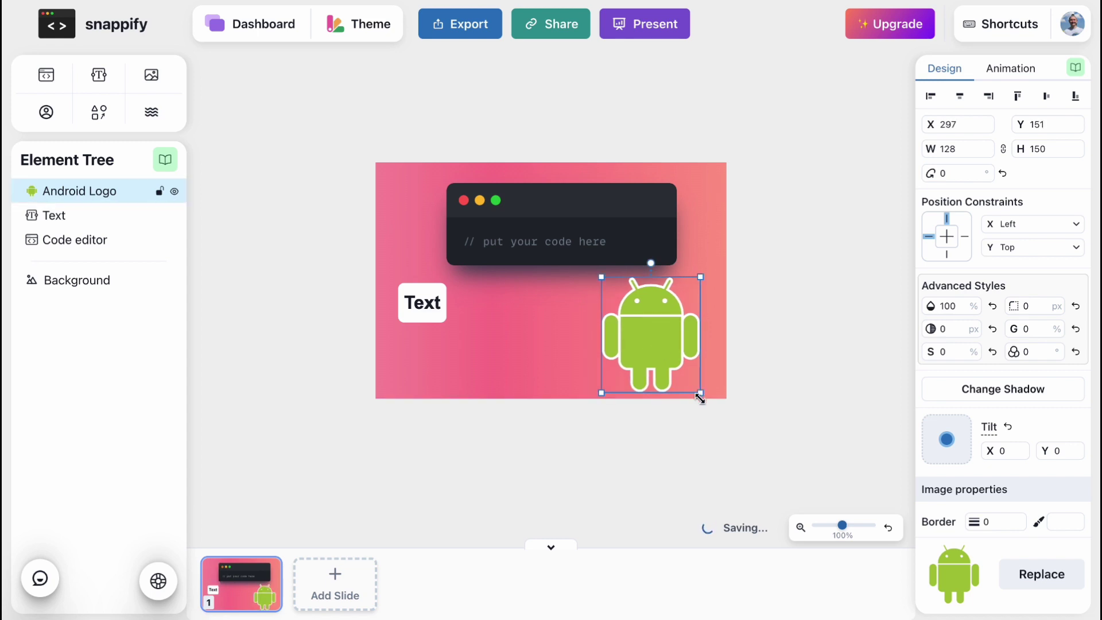
{"action": "left_click", "coordinate": [39, 120]}
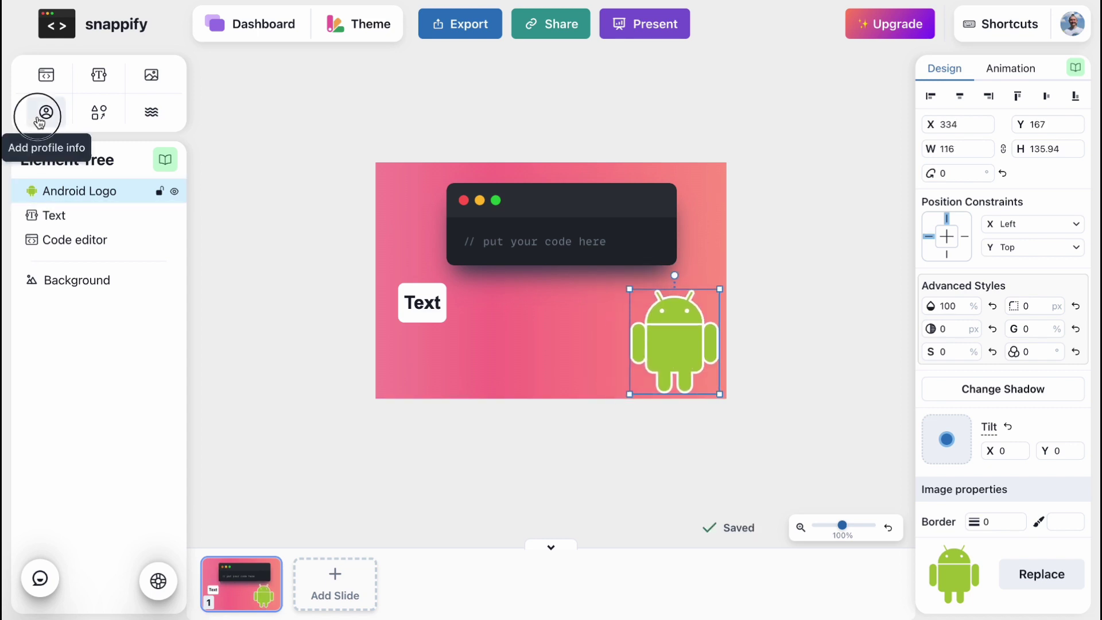
Draw a curved arrow from the text element to the lower edge of the code editor.
{"action": "left_click", "coordinate": [100, 117]}
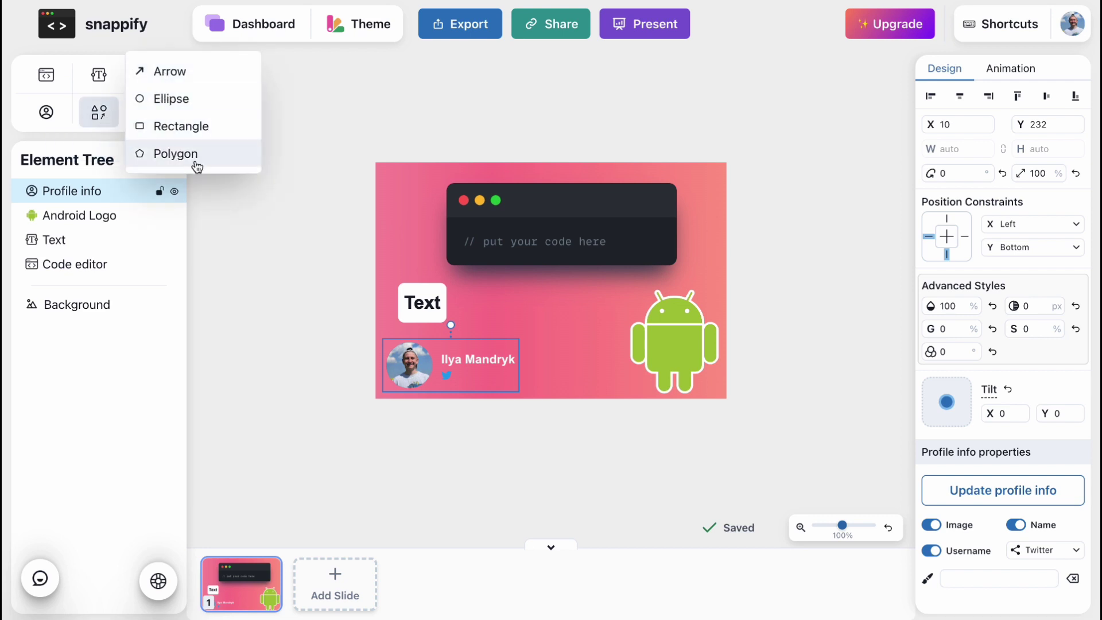
{"action": "left_click", "coordinate": [173, 64]}
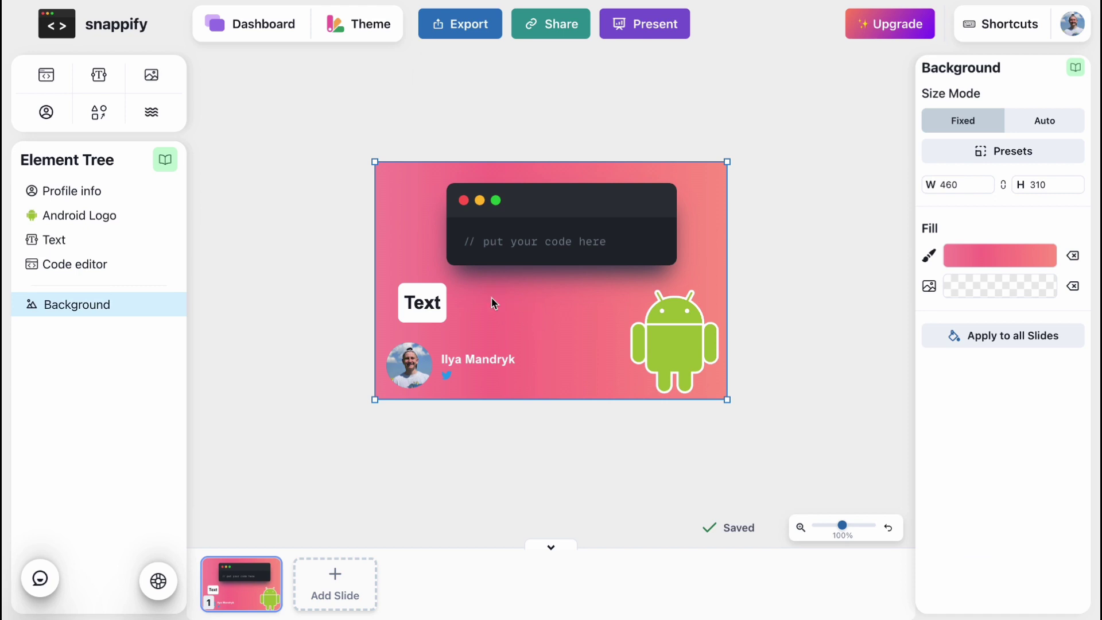
{"action": "left_click", "coordinate": [99, 112]}
{"action": "left_click", "coordinate": [167, 71]}
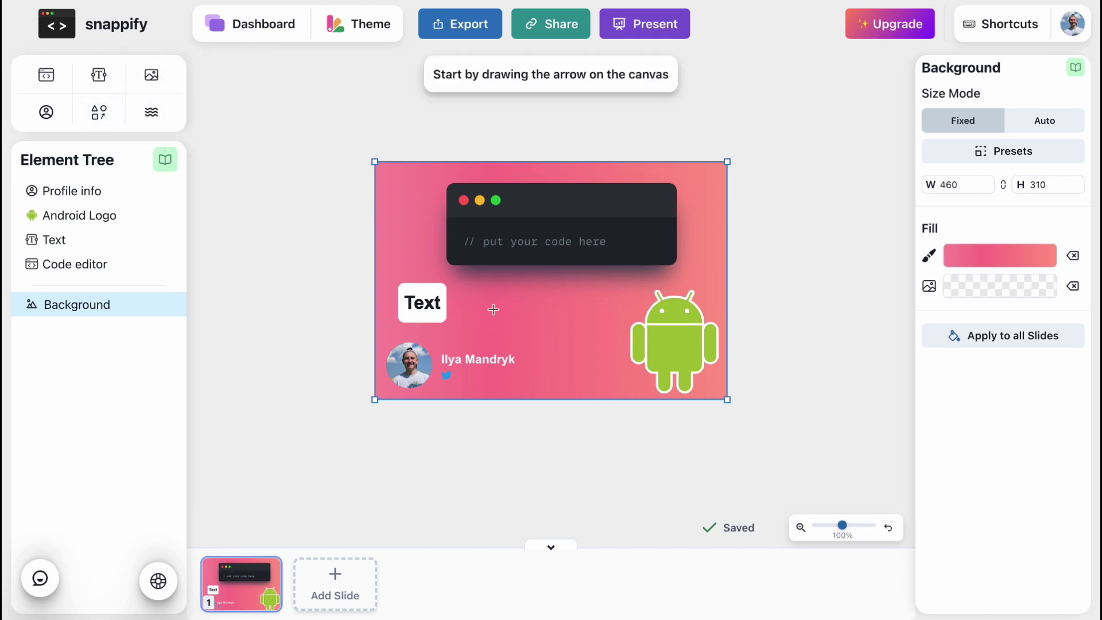
{"action": "mouse_move", "coordinate": [497, 316]}
{"action": "left_mouse_down"}
{"action": "mouse_move", "coordinate": [577, 317]}
{"action": "mouse_move", "coordinate": [572, 293]}
{"action": "left_mouse_up"}
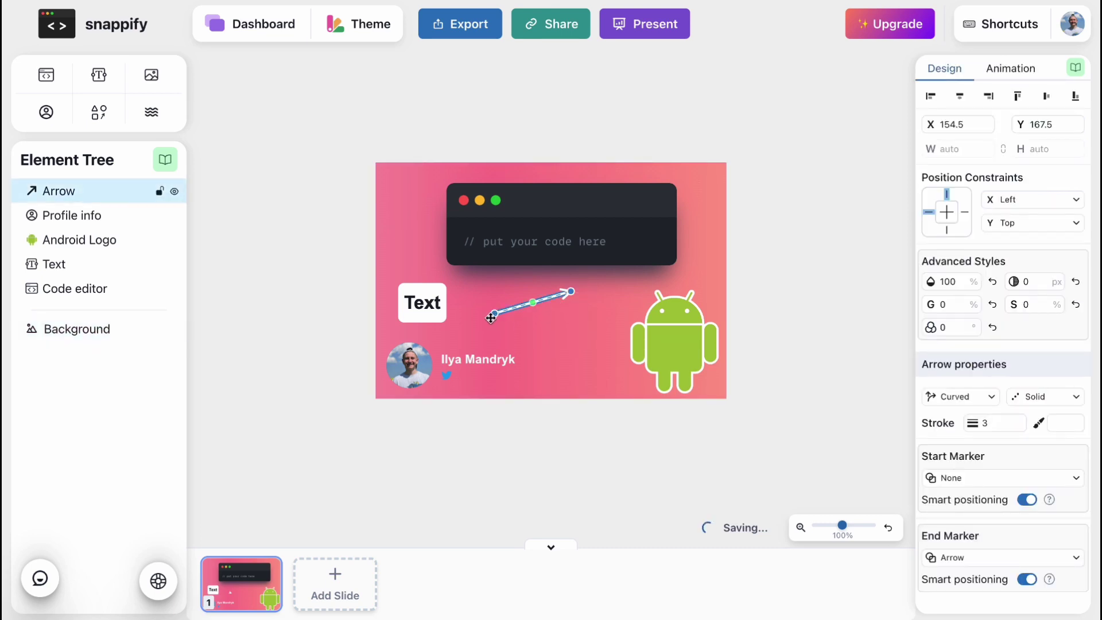
{"action": "left_click_drag", "start_coordinate": [492, 315], "coordinate": [453, 313]}
{"action": "left_click_drag", "start_coordinate": [572, 293], "coordinate": [562, 317]}
{"action": "left_click", "coordinate": [571, 344]}
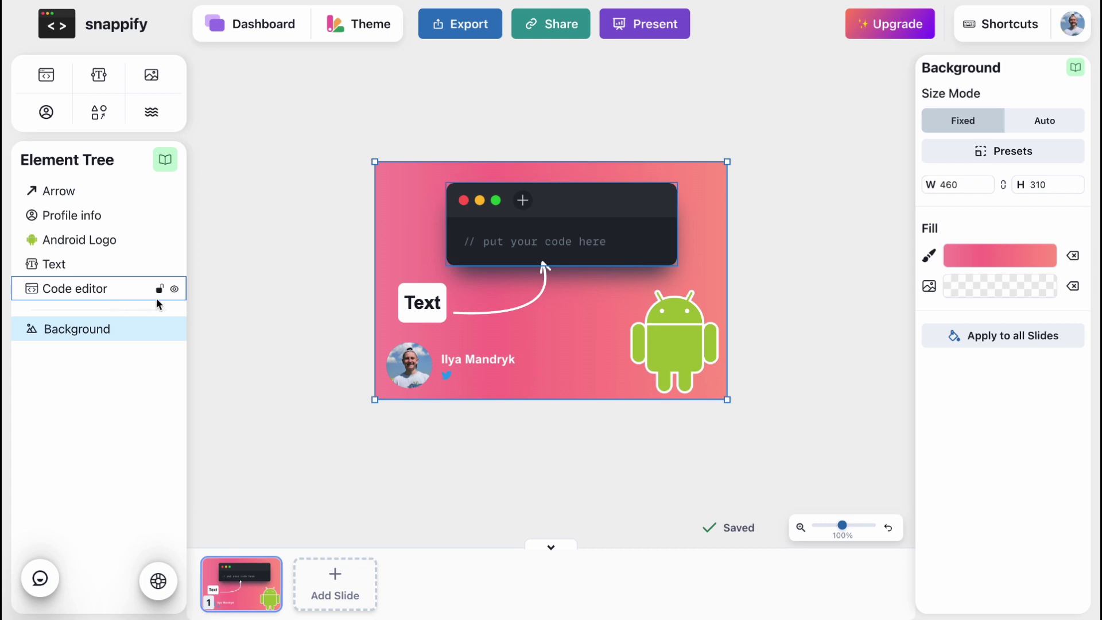
Add a watermark to the slide and delete it again.
{"action": "left_click", "coordinate": [152, 123]}
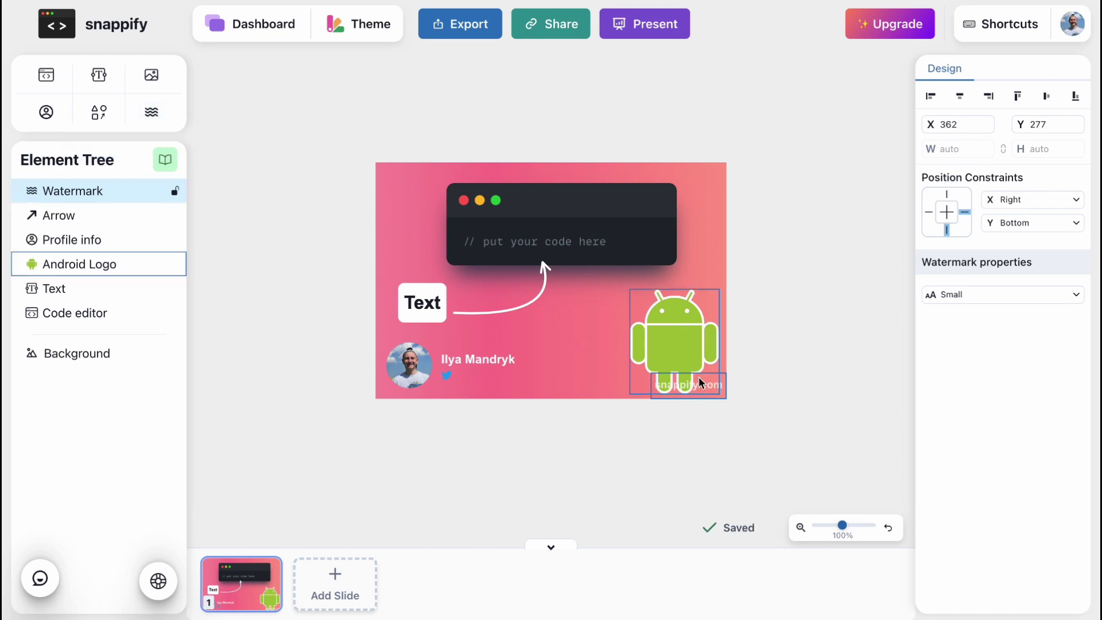
{"action": "key", "text": "Delete"}
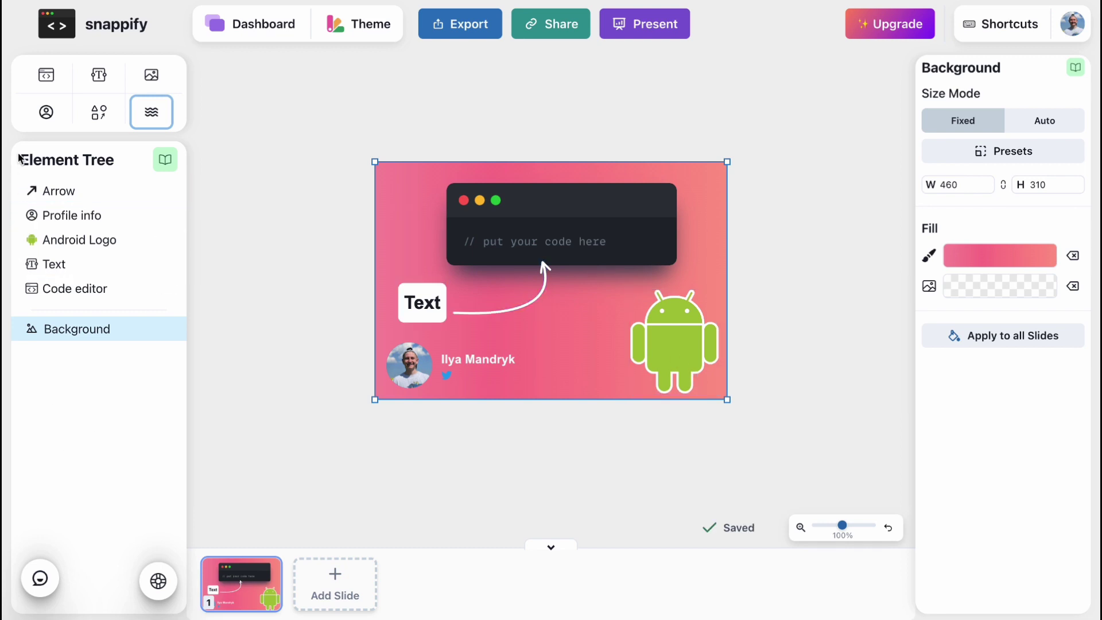
Inspect the properties of the arrow, profile info, Android logo and text, including the text's entry and exit animation settings.
{"action": "left_click", "coordinate": [61, 194]}
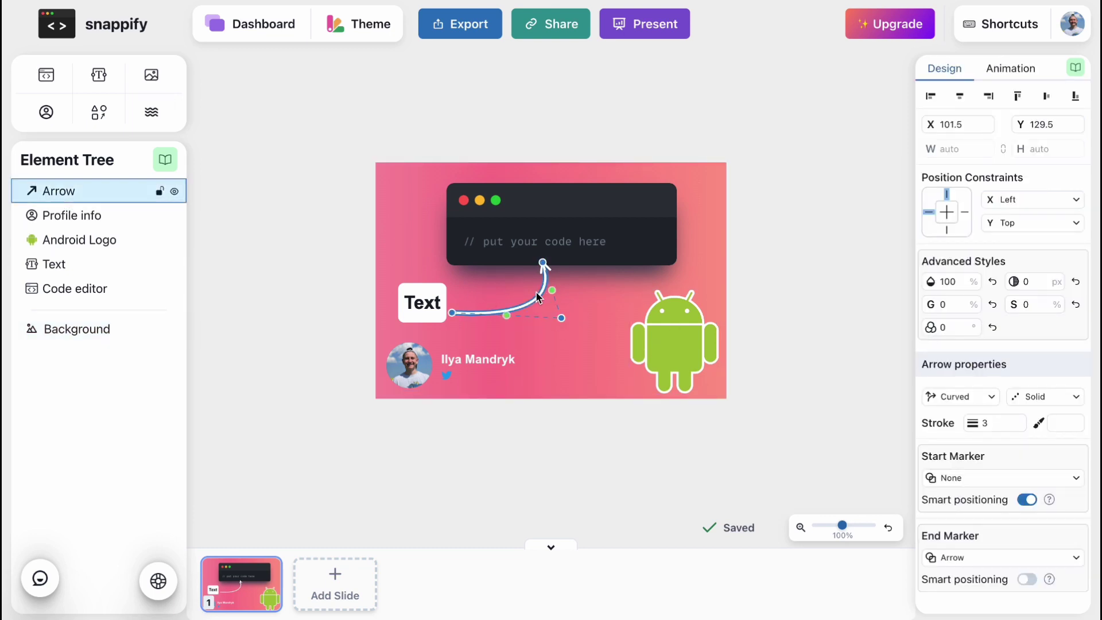
{"action": "left_click", "coordinate": [105, 221]}
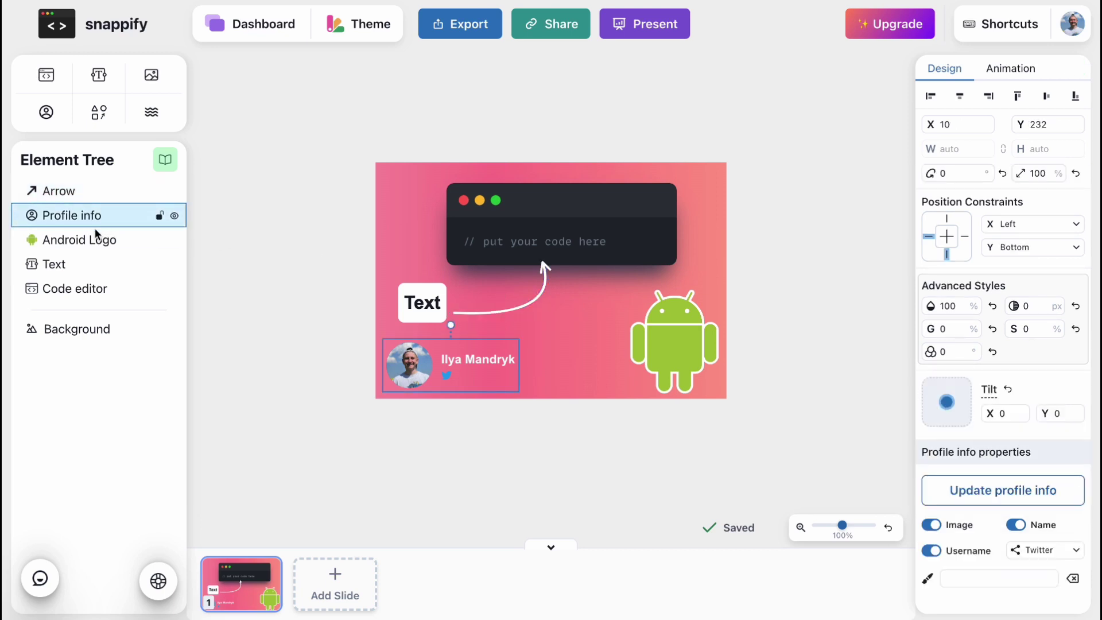
{"action": "left_click", "coordinate": [84, 241]}
{"action": "left_click", "coordinate": [80, 264]}
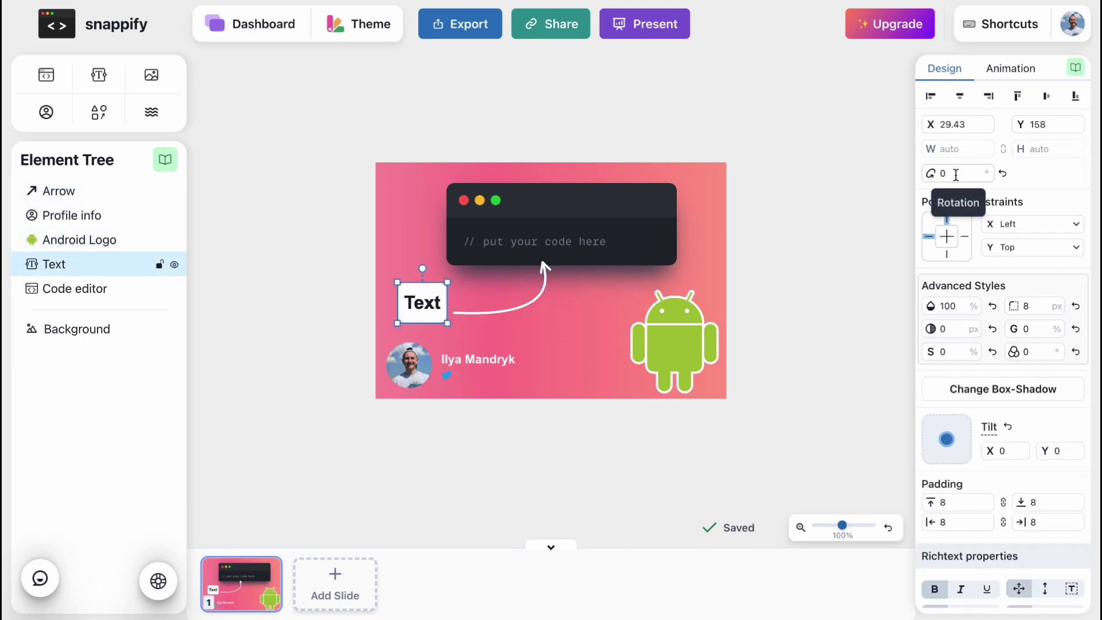
{"action": "left_click", "coordinate": [1009, 72]}
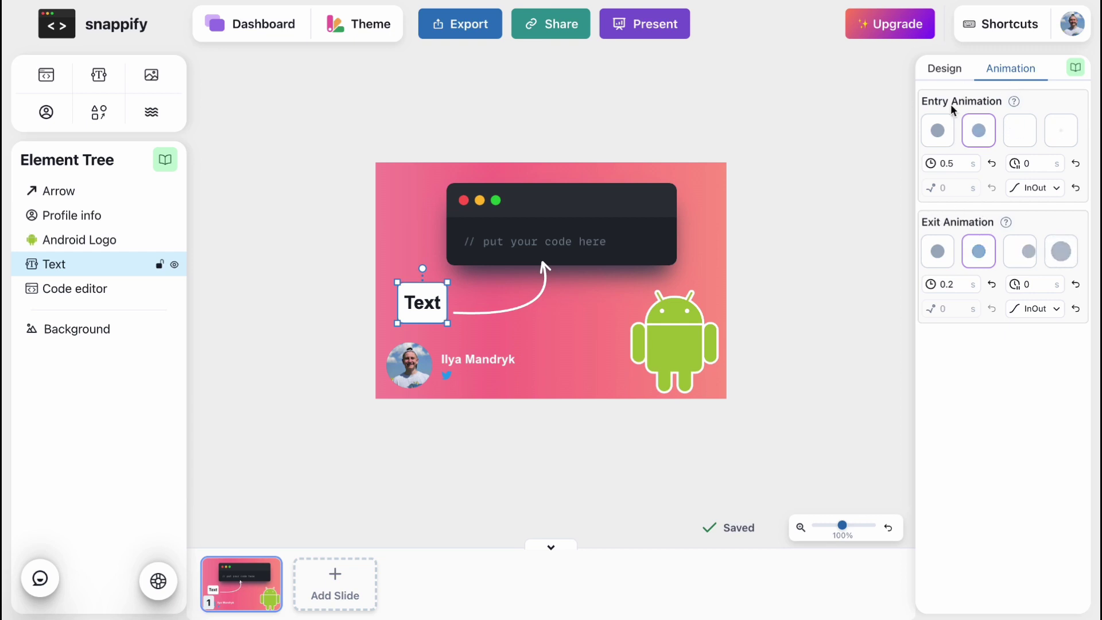
{"action": "left_click", "coordinate": [946, 68]}
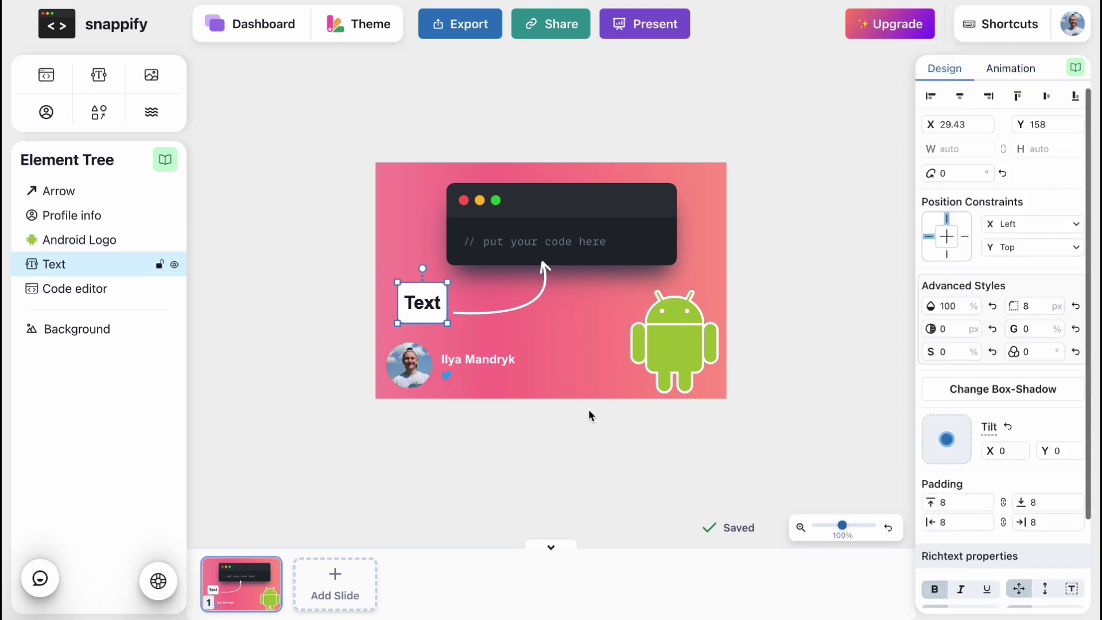
Replace the code editor's placeholder words with ++1 and reposition the editor at about X 155, Y 28.
{"action": "left_click", "coordinate": [84, 292]}
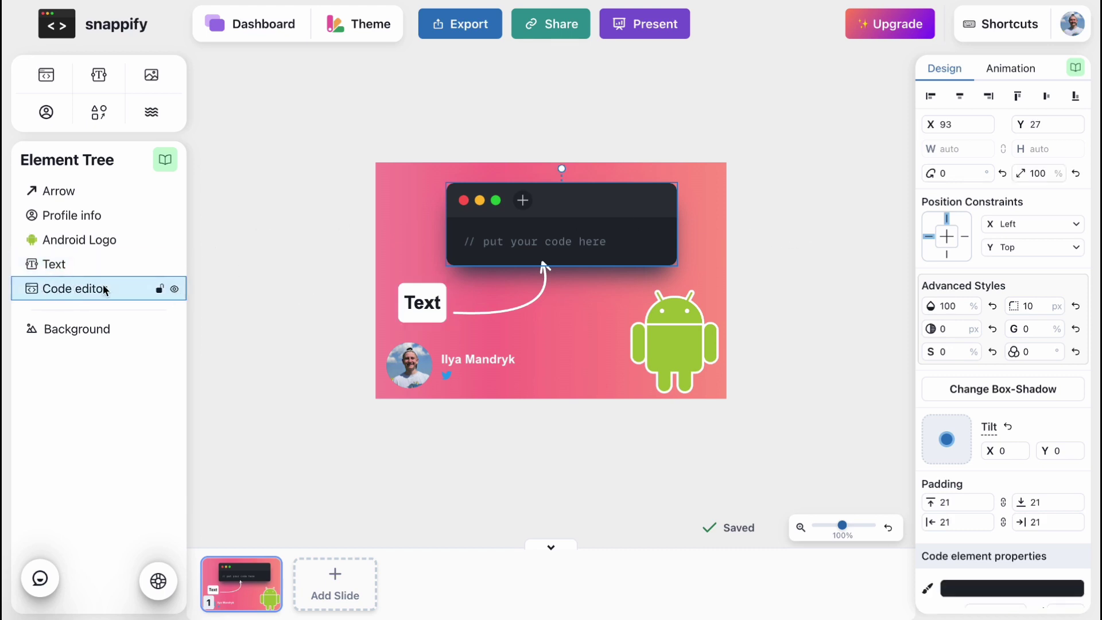
{"action": "left_click_drag", "start_coordinate": [608, 214], "coordinate": [608, 208]}
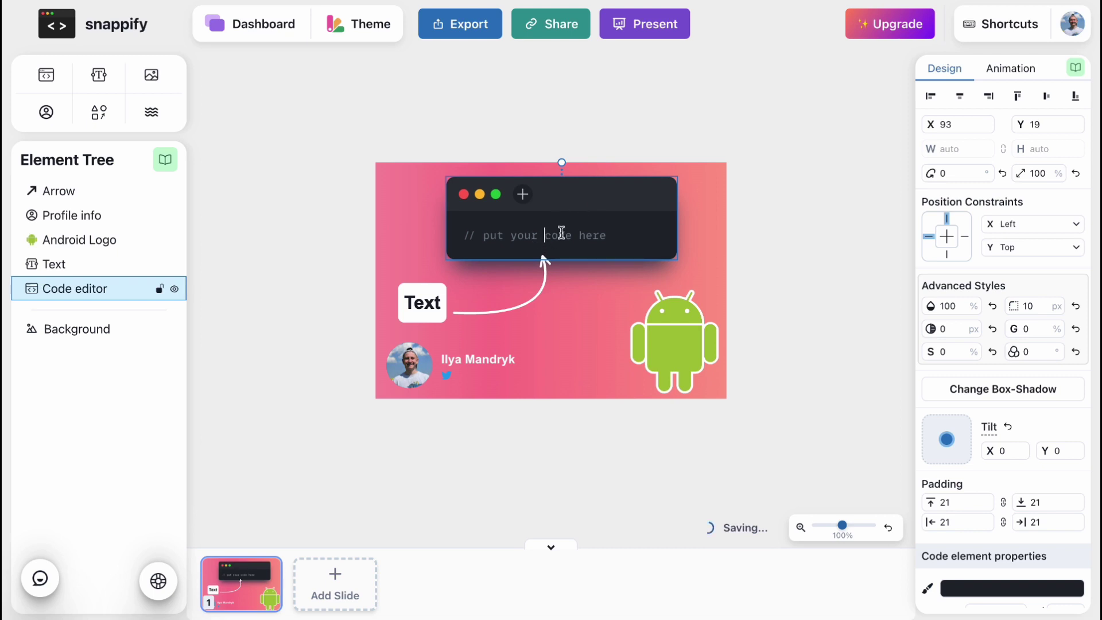
{"action": "key", "text": "End"}
{"action": "key", "text": "ctrl+shift+Left"}
{"action": "key", "text": "ctrl+shift+Left"}
{"action": "key", "text": "ctrl+shift+Left"}
{"action": "key", "text": "ctrl+shift+Left"}
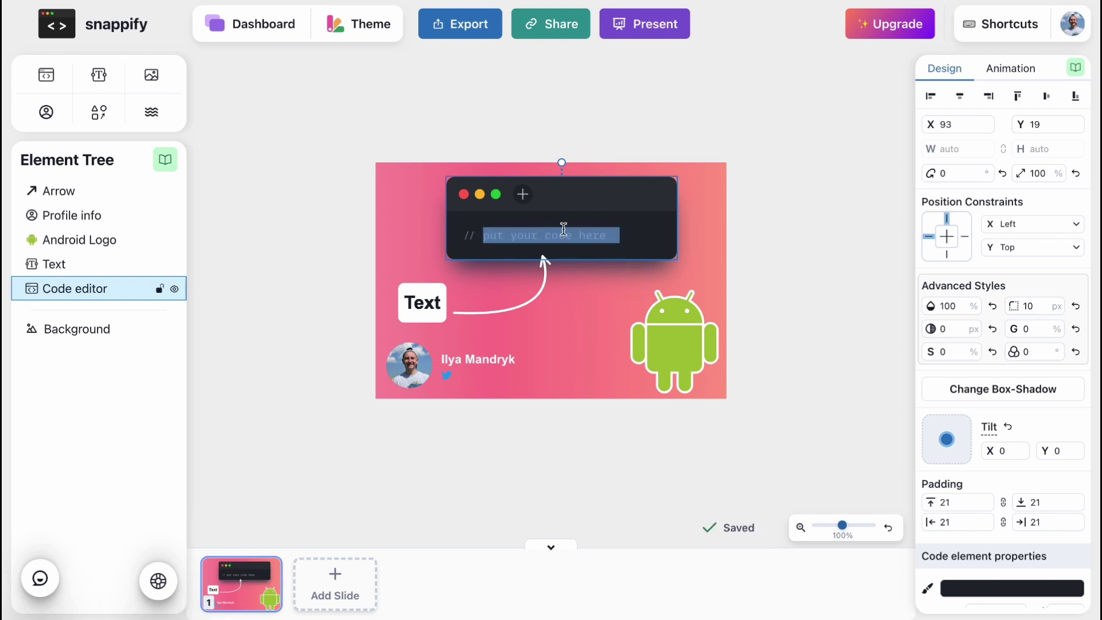
{"action": "type", "text": "="}
{"action": "type", "text": "+1"}
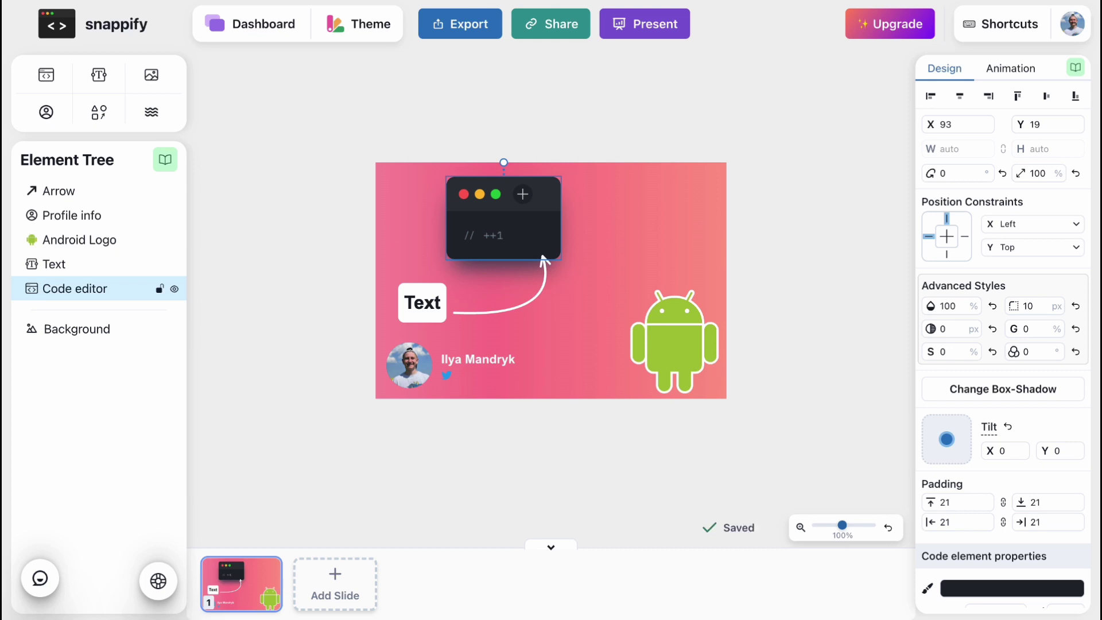
{"action": "left_click_drag", "start_coordinate": [547, 196], "coordinate": [594, 201]}
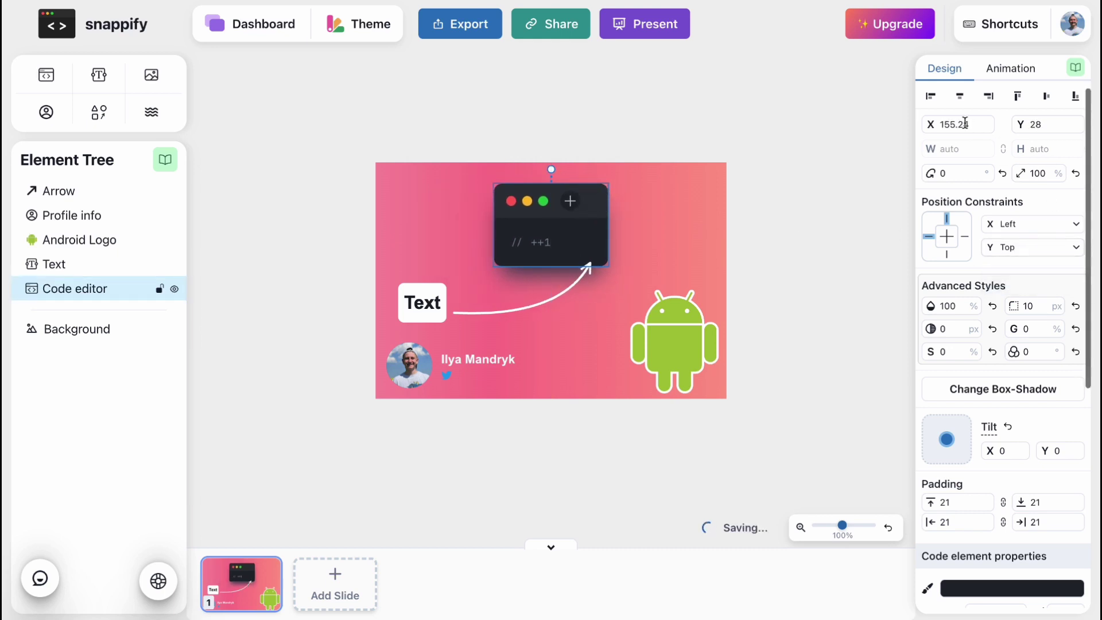
Set the code editor's language to C++ and its window controls to the coloured outline circles.
{"action": "scroll", "coordinate": [1026, 312], "scroll_direction": "down", "scroll_amount": 3}
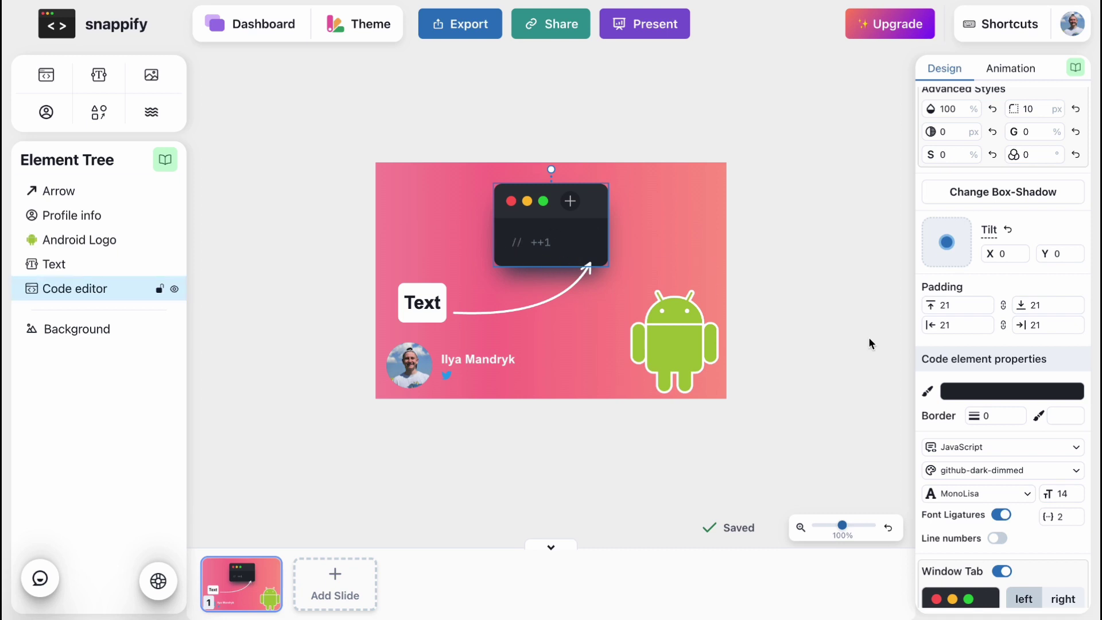
{"action": "left_click", "coordinate": [997, 448]}
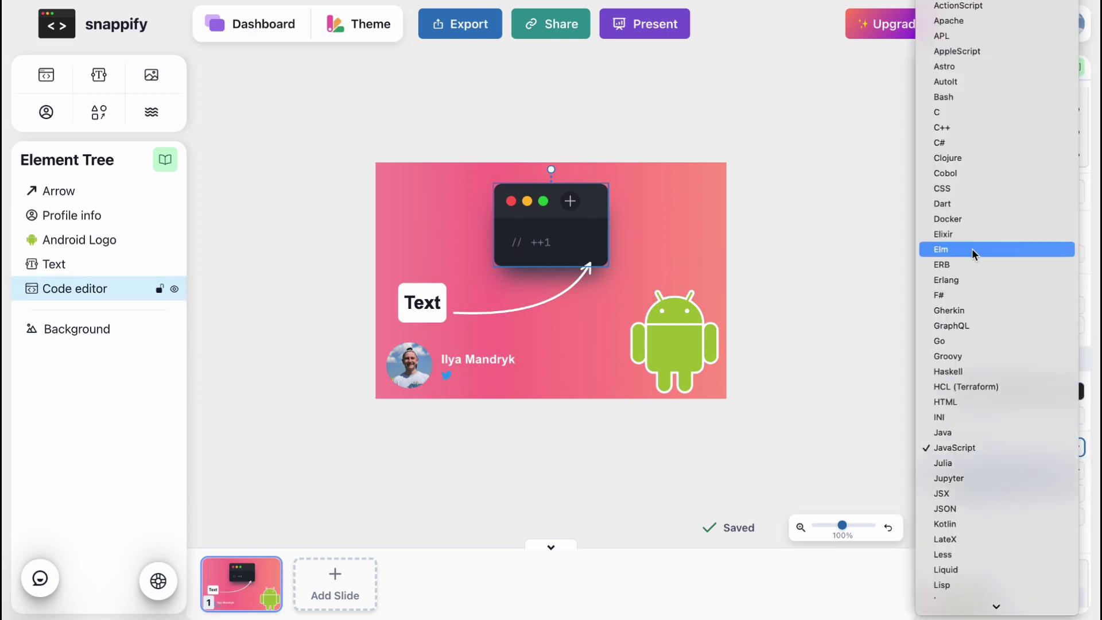
{"action": "left_click", "coordinate": [955, 134]}
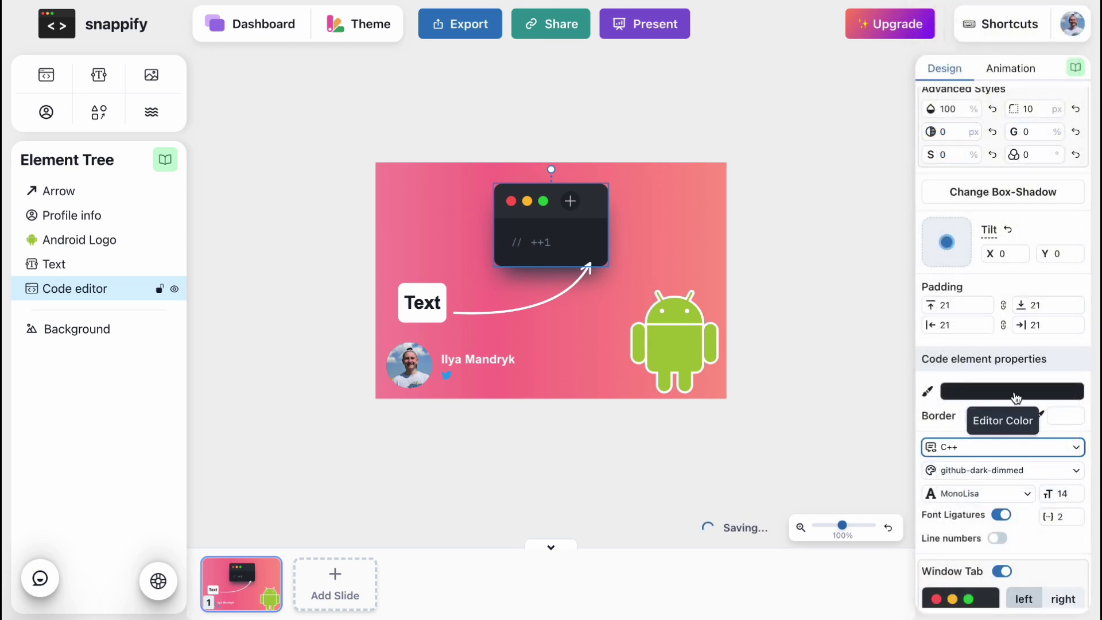
{"action": "scroll", "coordinate": [1009, 459], "scroll_direction": "down", "scroll_amount": 2}
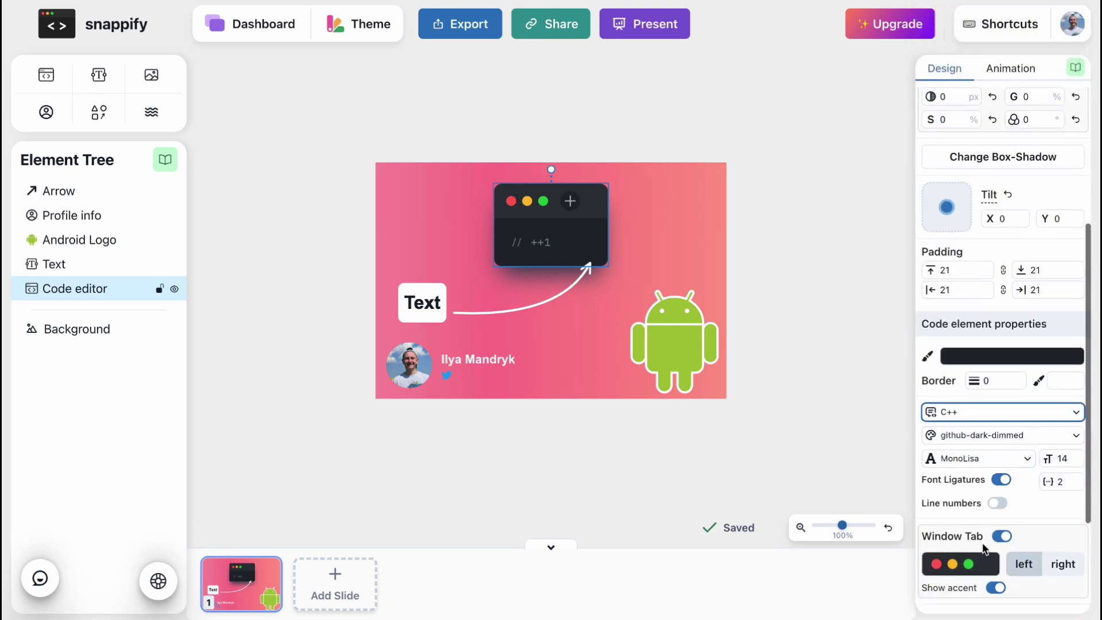
{"action": "scroll", "coordinate": [983, 549], "scroll_direction": "down", "scroll_amount": 5}
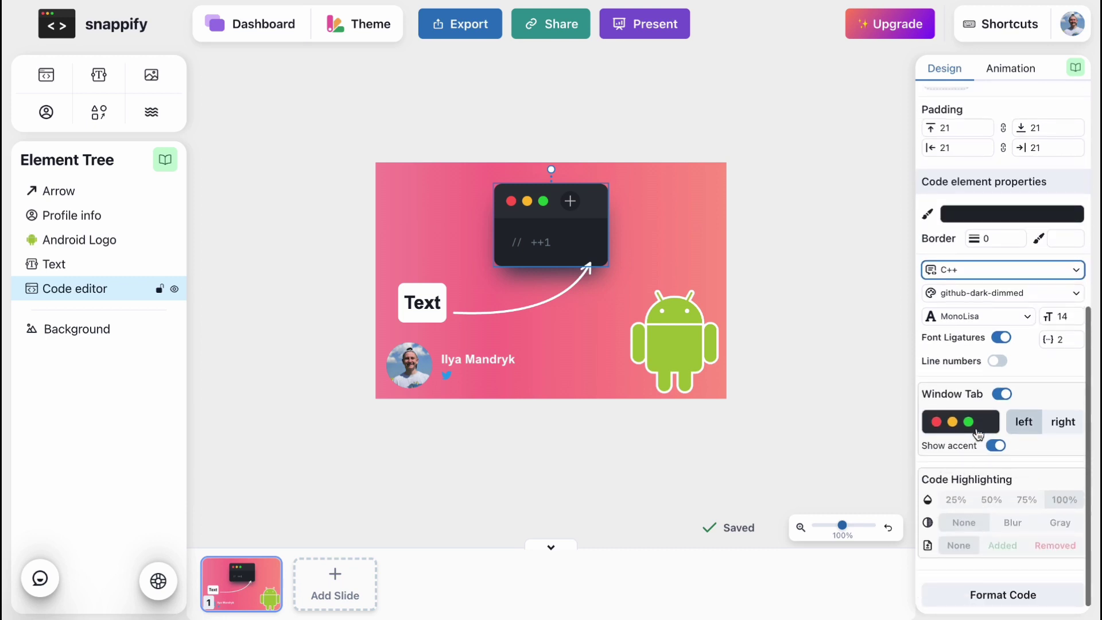
{"action": "left_click", "coordinate": [946, 429]}
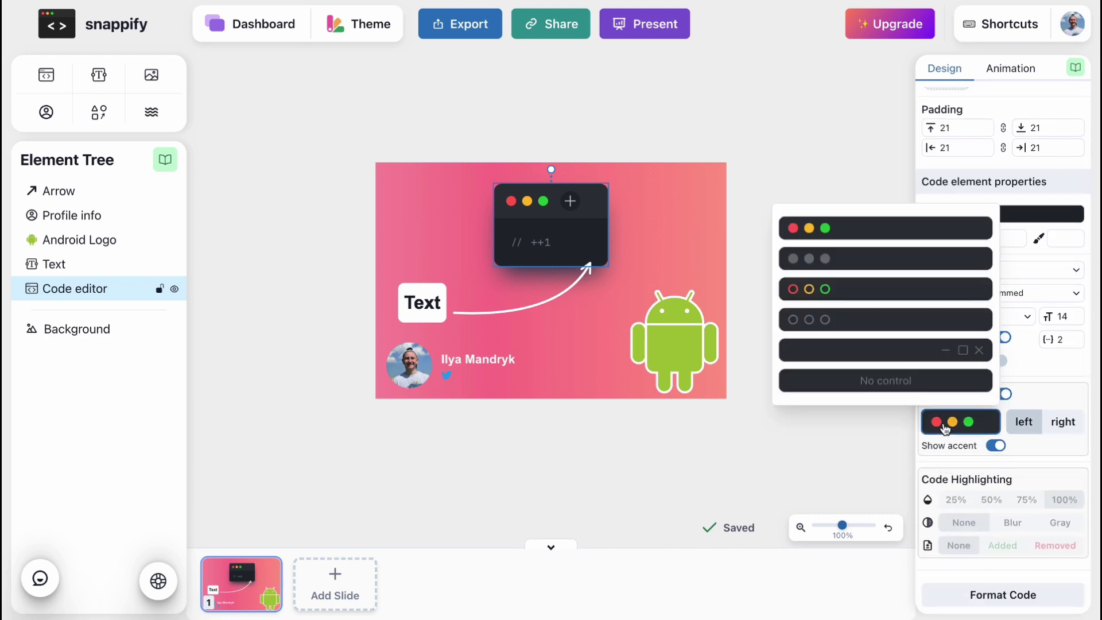
{"action": "left_click", "coordinate": [807, 289]}
Scale the code editor to 133%, rotate it to -1° and tilt it to X -33, Y 6.
{"action": "scroll", "coordinate": [1010, 483], "scroll_direction": "up", "scroll_amount": 10}
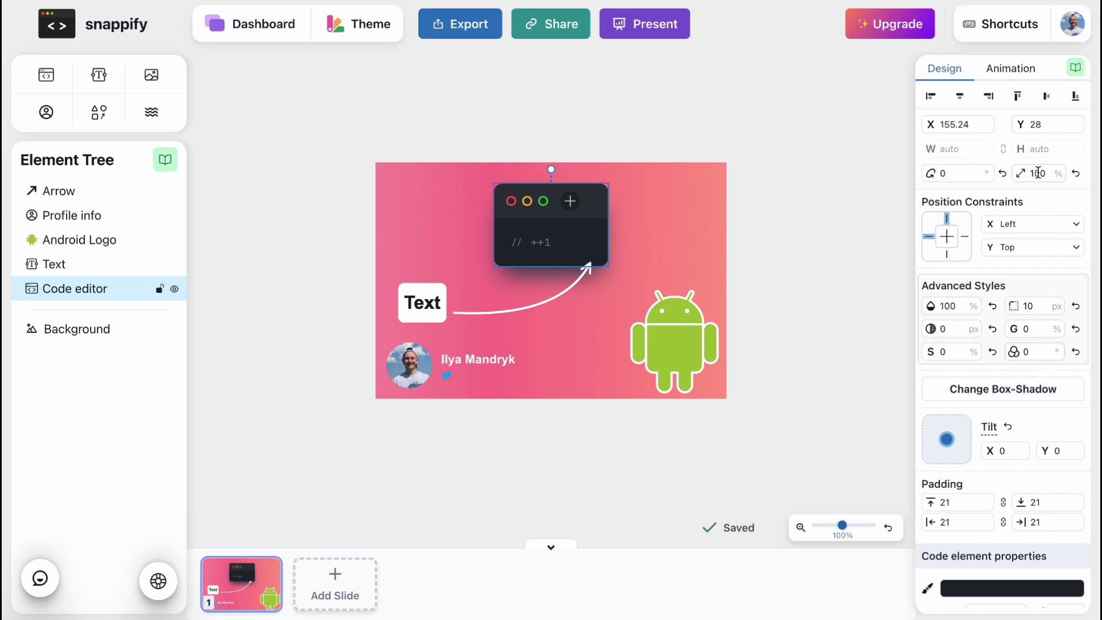
{"action": "left_click_drag", "start_coordinate": [1024, 173], "coordinate": [1049, 180]}
{"action": "left_click_drag", "start_coordinate": [932, 173], "coordinate": [933, 172]}
{"action": "scroll", "coordinate": [1014, 308], "scroll_direction": "down", "scroll_amount": 1}
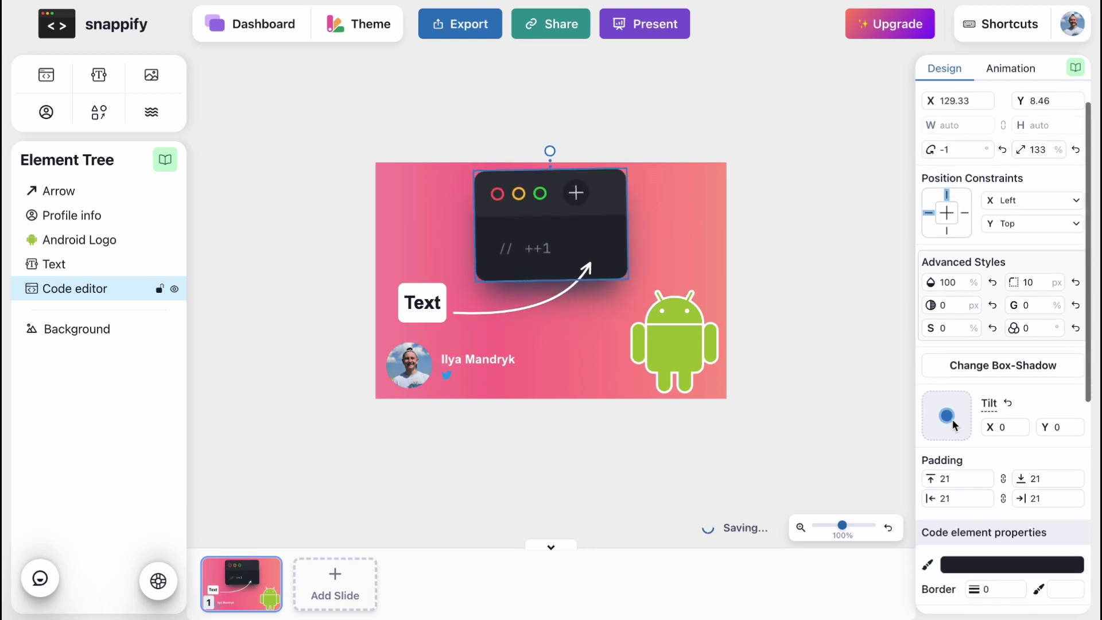
{"action": "mouse_move", "coordinate": [952, 415]}
{"action": "left_mouse_down"}
{"action": "mouse_move", "coordinate": [941, 414]}
{"action": "mouse_move", "coordinate": [951, 426]}
{"action": "mouse_move", "coordinate": [935, 413]}
{"action": "left_mouse_up"}
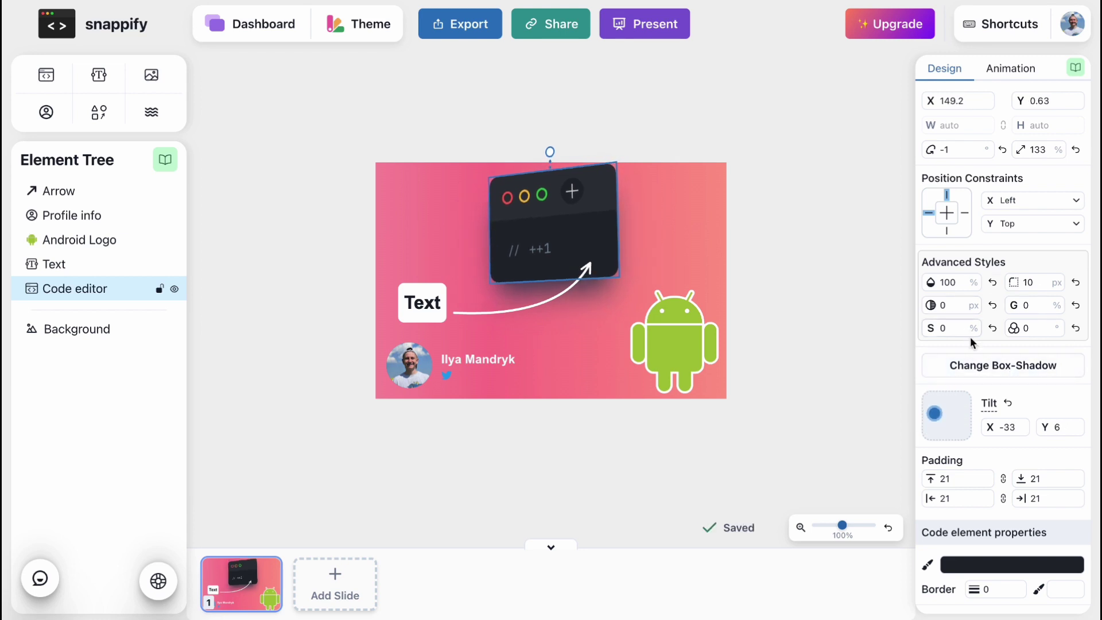
Move the code editor on the canvas to about X 187, Y 10.
{"action": "scroll", "coordinate": [1033, 359], "scroll_direction": "down", "scroll_amount": 3}
{"action": "scroll", "coordinate": [1014, 400], "scroll_direction": "down", "scroll_amount": 3}
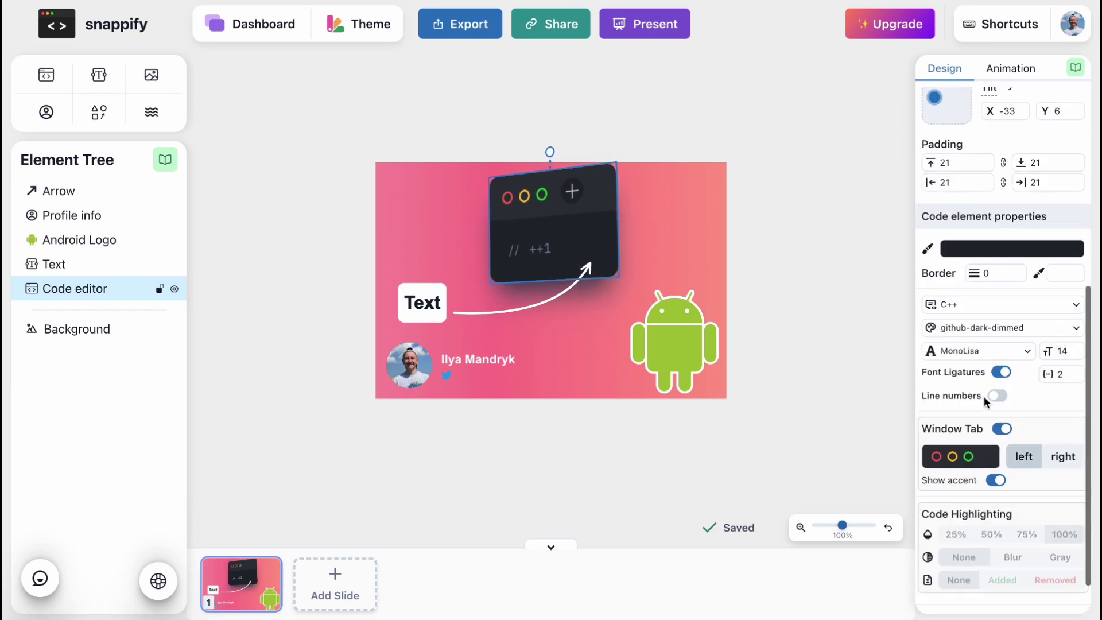
{"action": "scroll", "coordinate": [1028, 344], "scroll_direction": "down", "scroll_amount": 1}
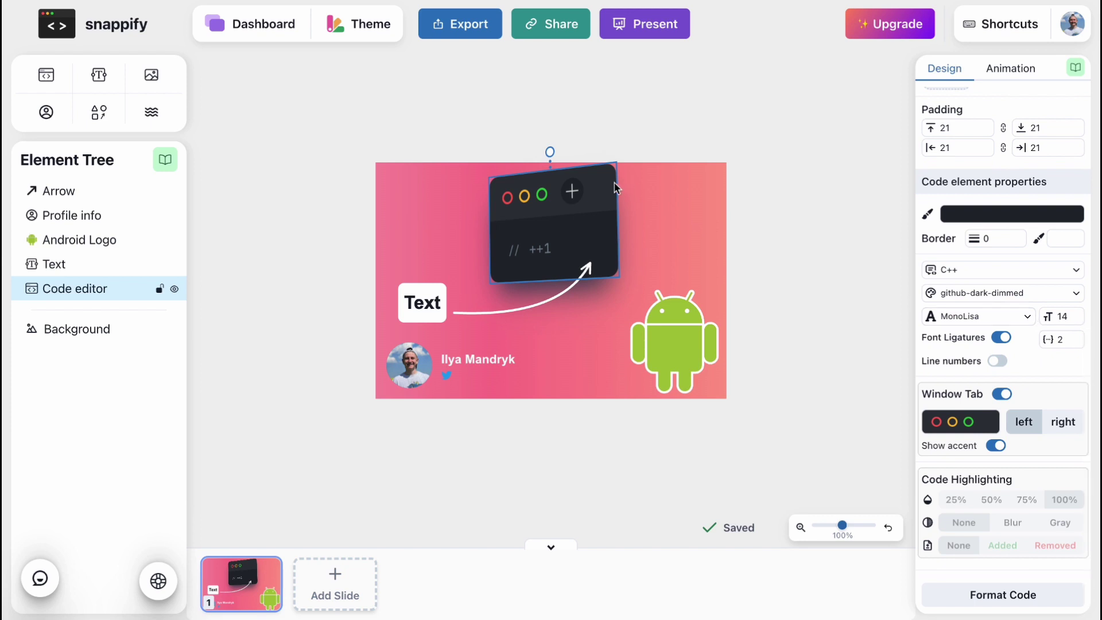
{"action": "left_click_drag", "start_coordinate": [615, 186], "coordinate": [643, 194]}
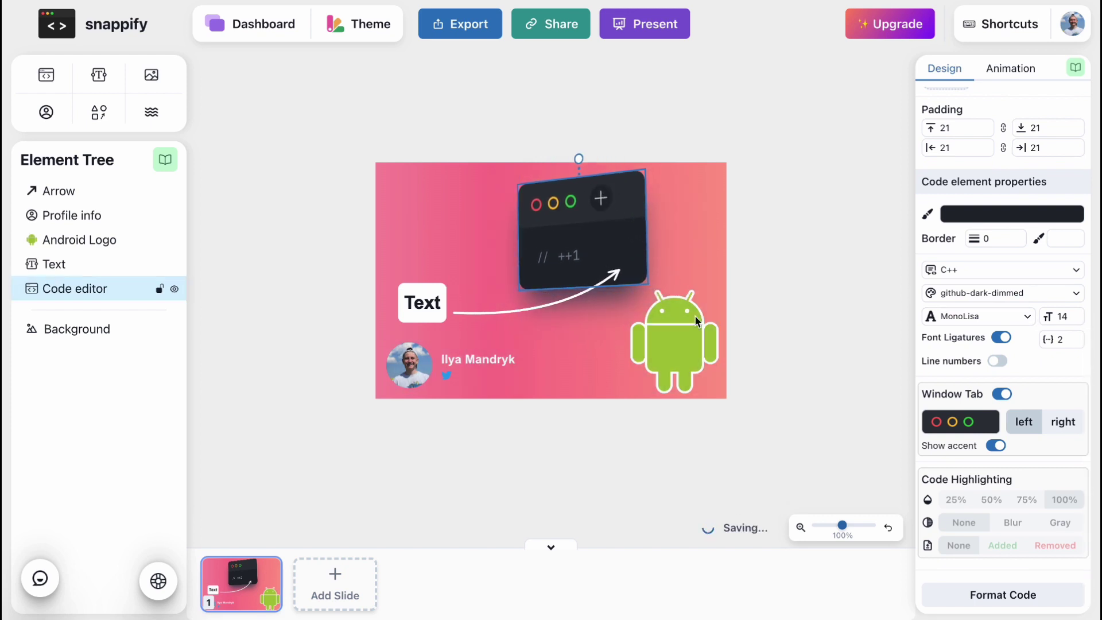
Shift the Android logo's hue to 28° and lower its opacity to 57%.
{"action": "left_click", "coordinate": [671, 341]}
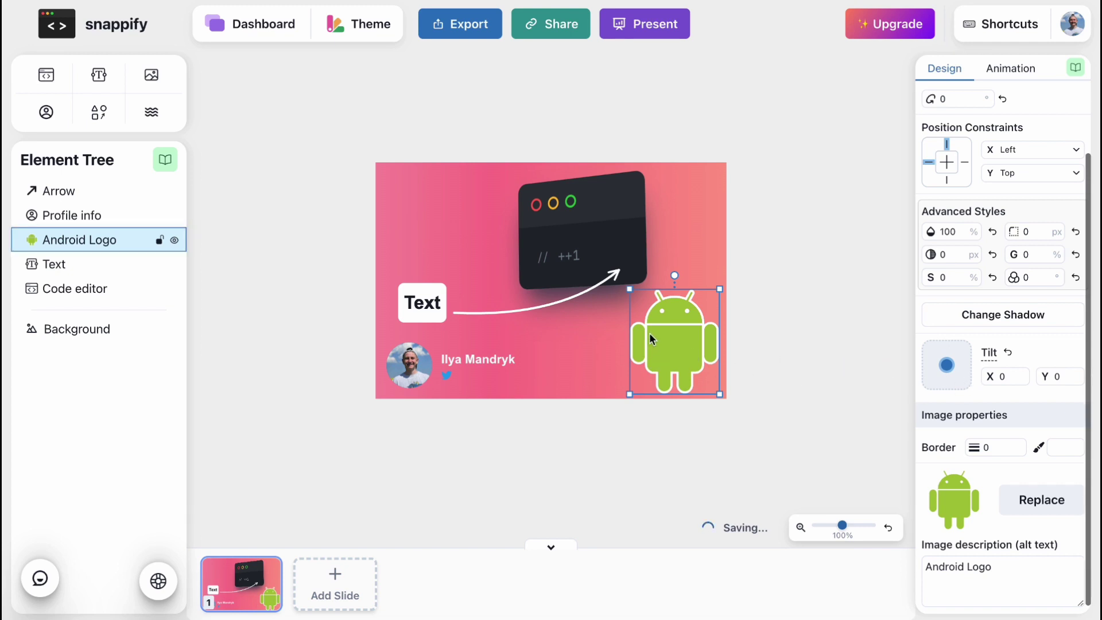
{"action": "left_click_drag", "start_coordinate": [1017, 277], "coordinate": [1024, 280]}
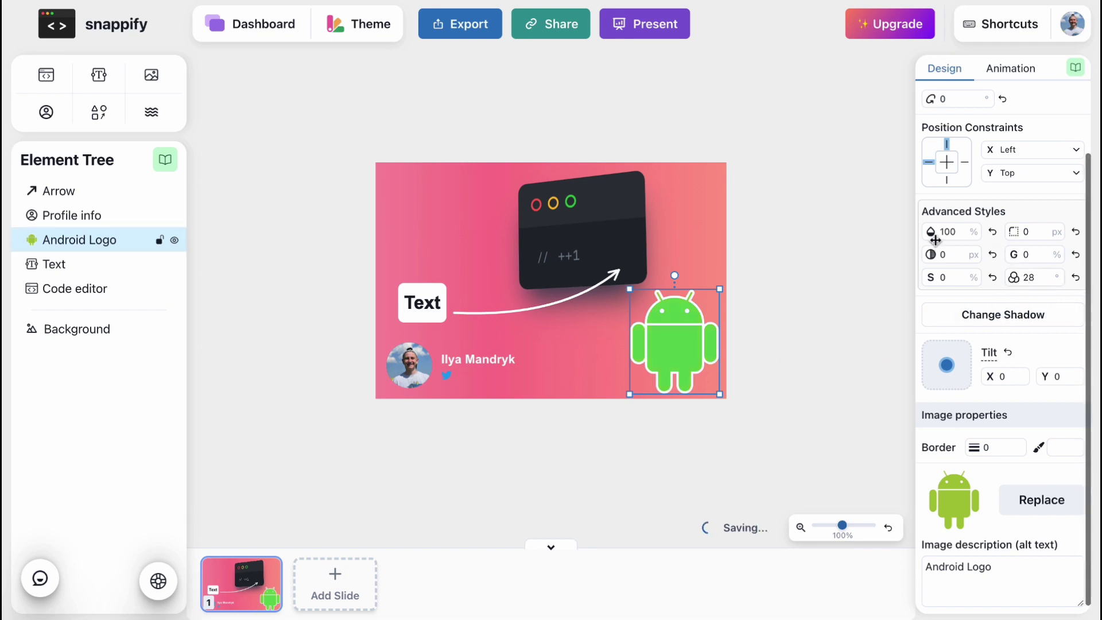
{"action": "left_click_drag", "start_coordinate": [931, 236], "coordinate": [890, 239]}
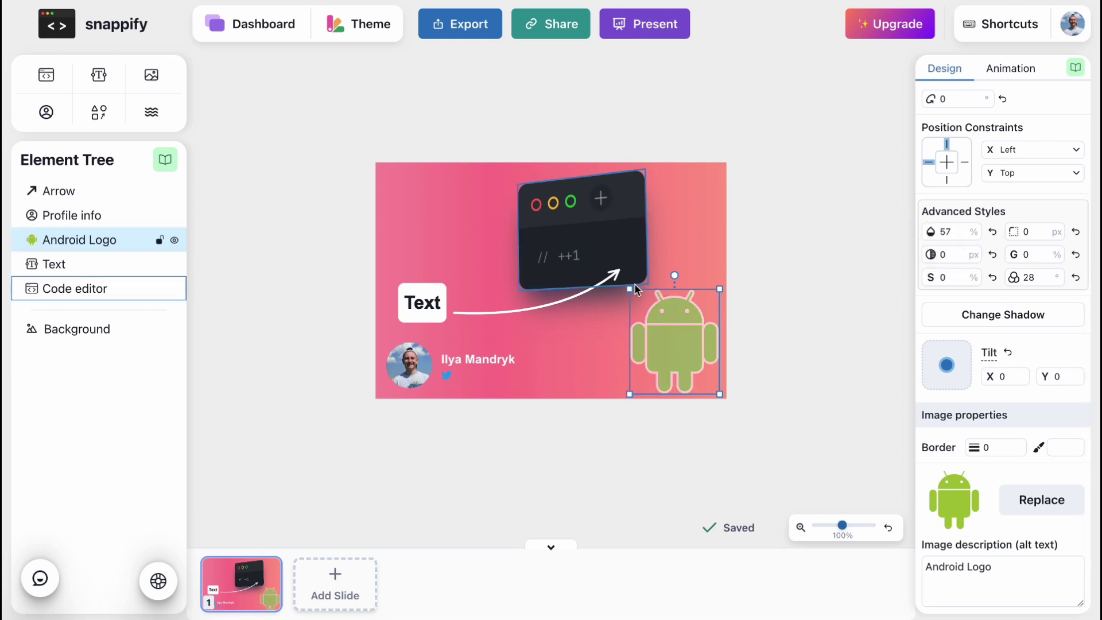
Reorder the Android logo beneath the code editor layer and enlarge it so it shows large behind the editor.
{"action": "mouse_move", "coordinate": [635, 288]}
{"action": "left_mouse_down"}
{"action": "mouse_move", "coordinate": [569, 197]}
{"action": "mouse_move", "coordinate": [636, 297]}
{"action": "left_mouse_up"}
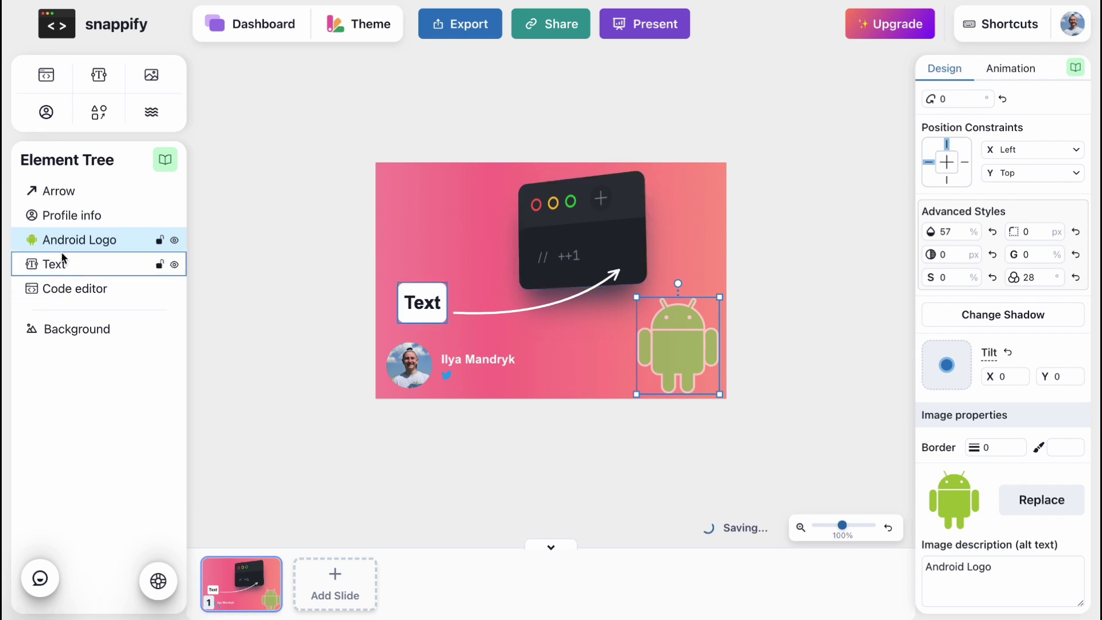
{"action": "left_click_drag", "start_coordinate": [67, 237], "coordinate": [115, 293]}
{"action": "left_click_drag", "start_coordinate": [636, 297], "coordinate": [554, 201]}
{"action": "left_click_drag", "start_coordinate": [666, 341], "coordinate": [675, 329]}
{"action": "left_click", "coordinate": [613, 127]}
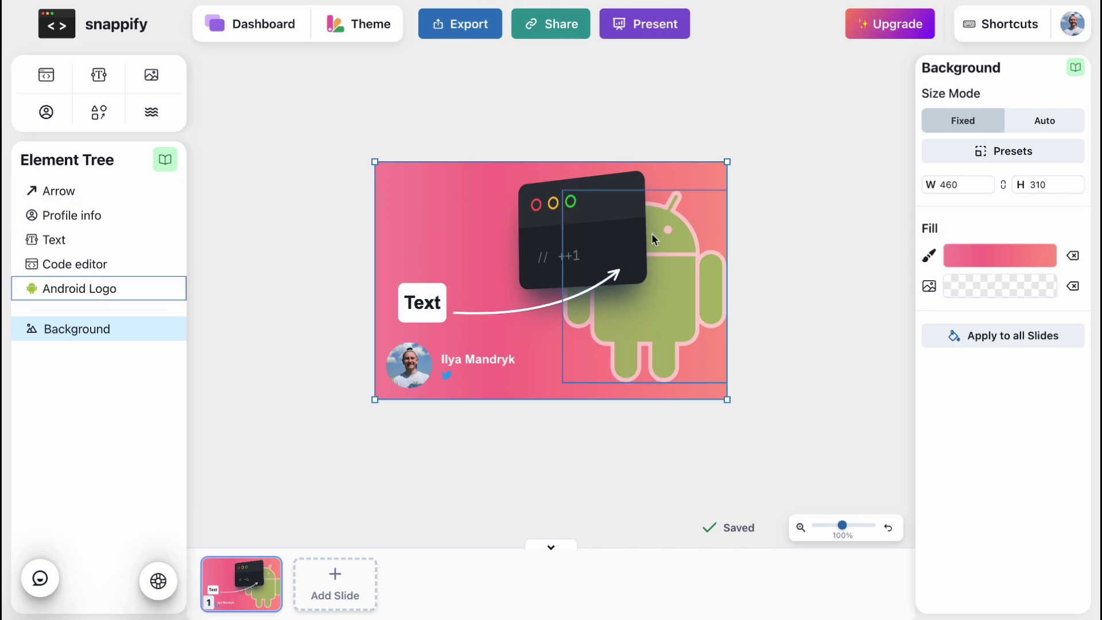
Set the code editor's entry and exit animations to Slide and preview the slide in presentation mode.
{"action": "left_click", "coordinate": [629, 235]}
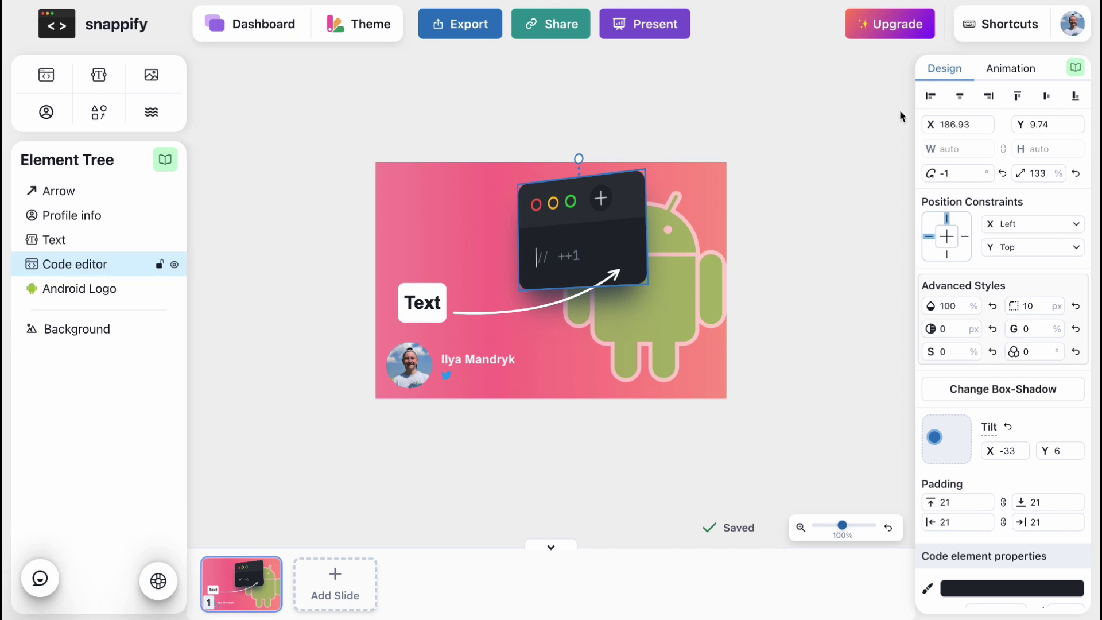
{"action": "left_click", "coordinate": [1008, 71]}
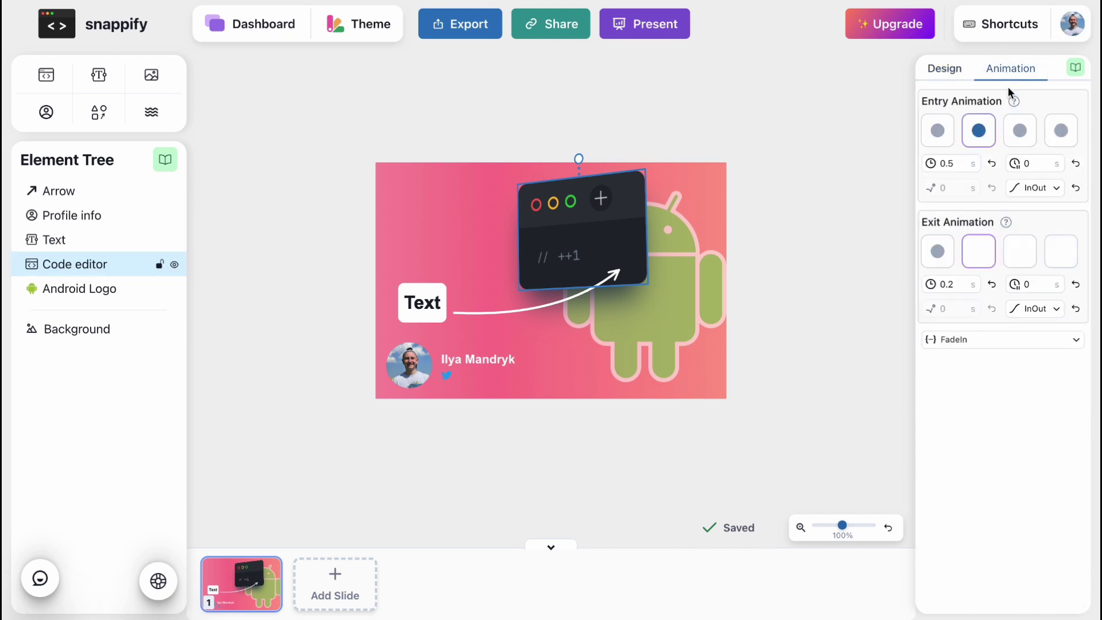
{"action": "left_click", "coordinate": [1019, 130]}
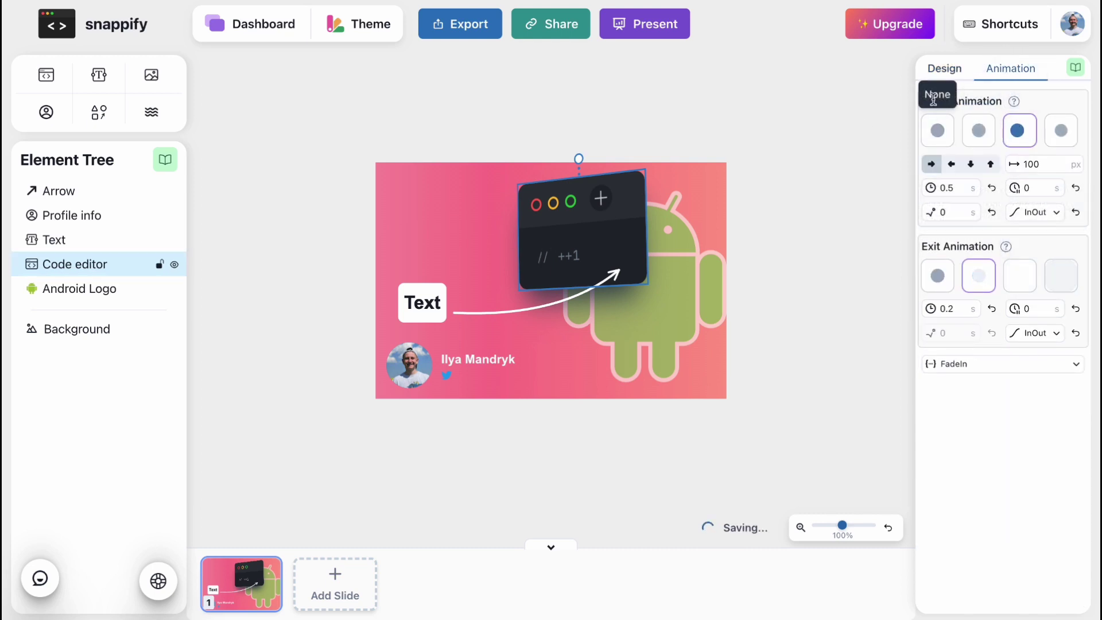
{"action": "left_click", "coordinate": [1028, 286]}
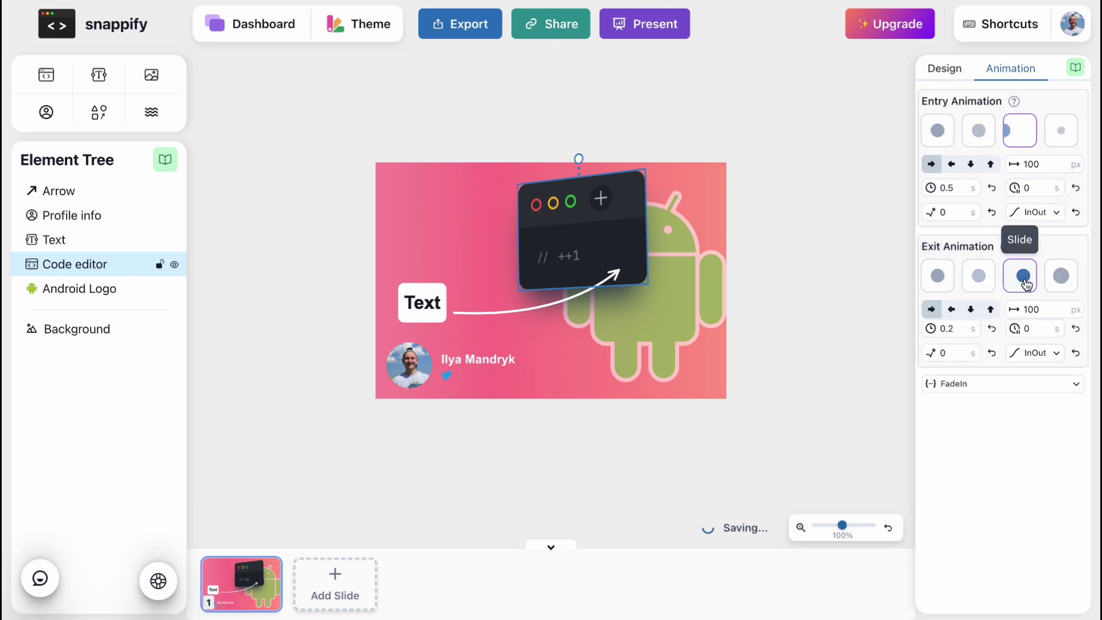
{"action": "left_click", "coordinate": [804, 424]}
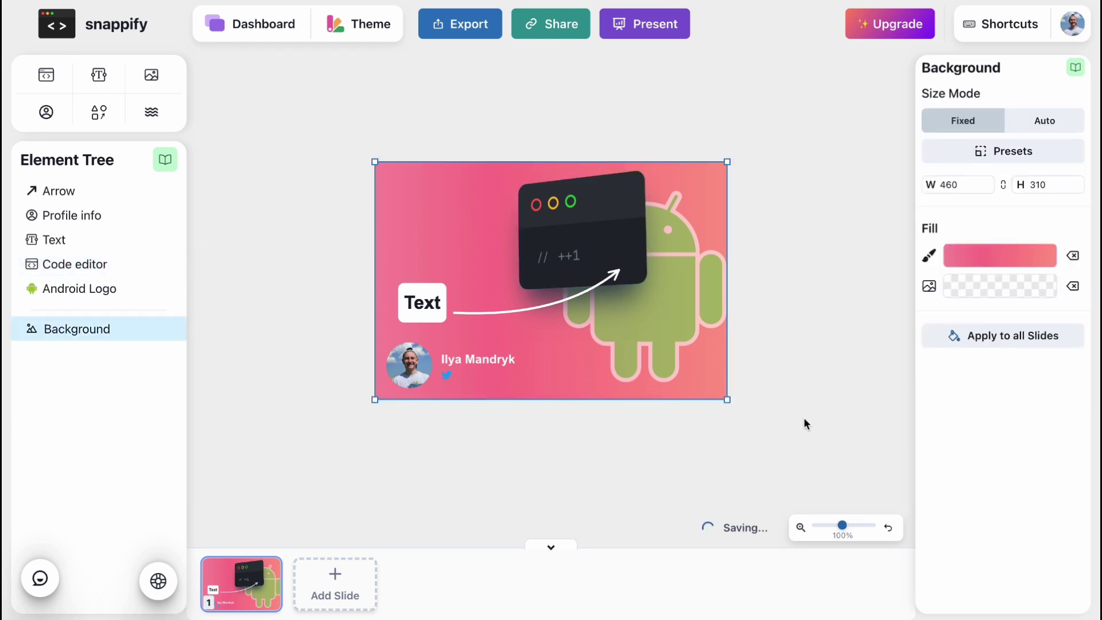
{"action": "left_click", "coordinate": [666, 29]}
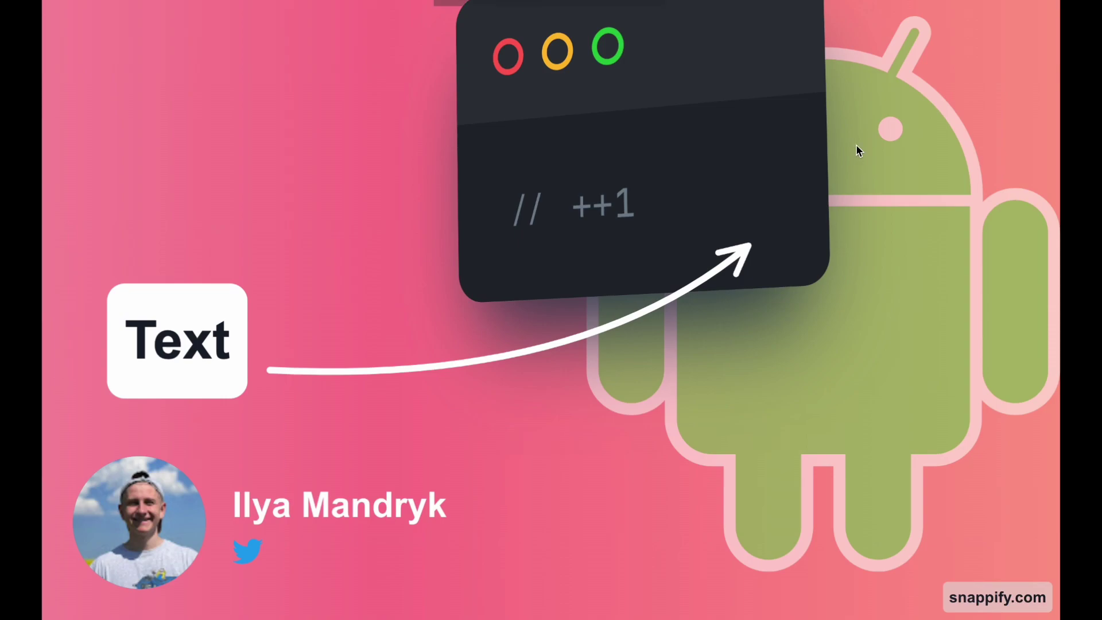
{"action": "key", "text": "Escape"}
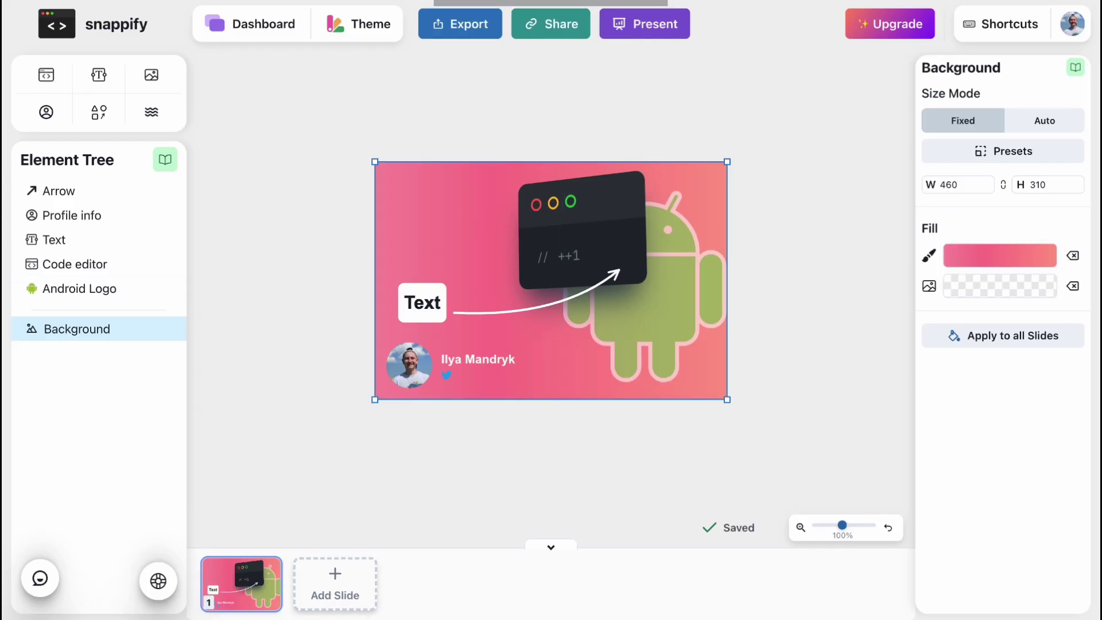
Add a second slide and place a new code editor on it.
{"action": "left_click", "coordinate": [337, 588]}
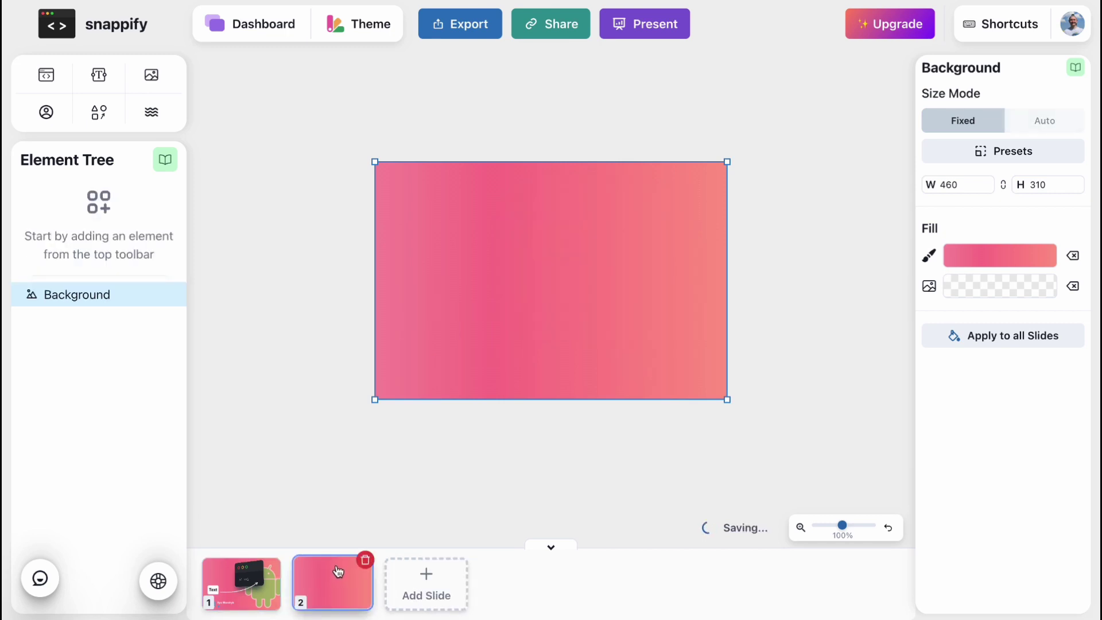
{"action": "left_click", "coordinate": [46, 75]}
{"action": "left_click", "coordinate": [614, 193]}
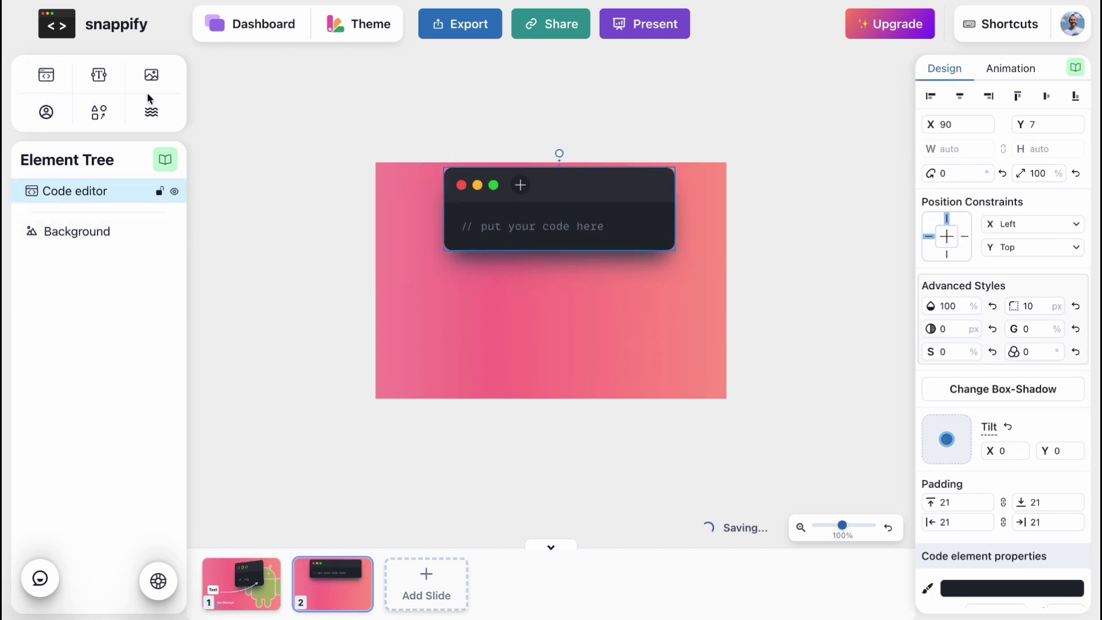
Add the C++ logo from the developer logos, place it enlarged below the code editor and adjust the editor's position above it.
{"action": "left_click", "coordinate": [151, 74]}
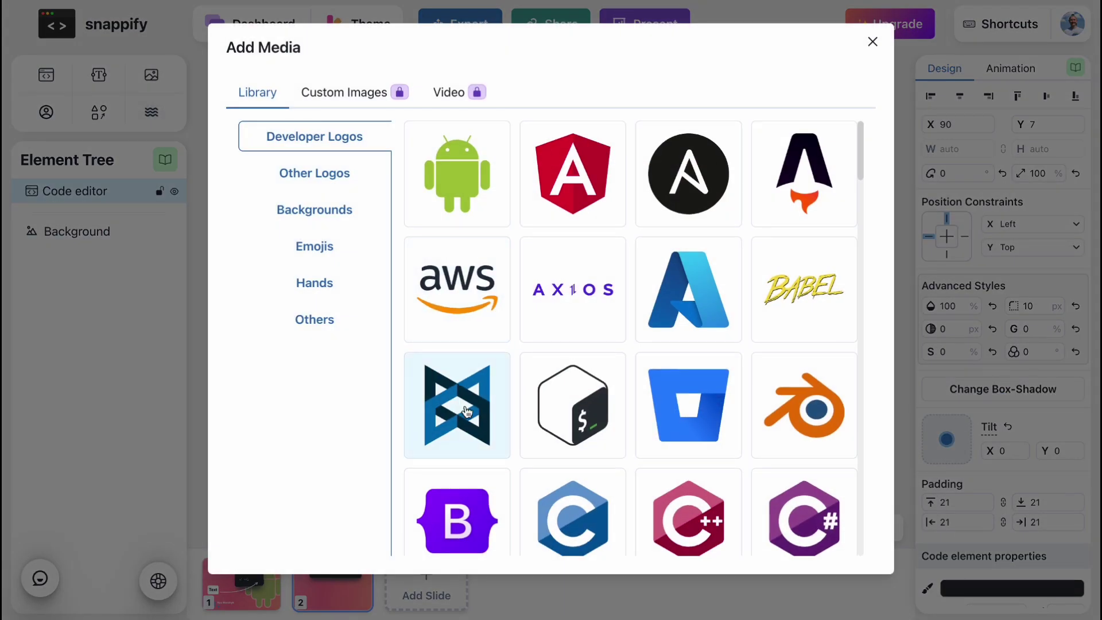
{"action": "scroll", "coordinate": [458, 402], "scroll_direction": "down", "scroll_amount": 2}
{"action": "left_click", "coordinate": [689, 413]}
{"action": "left_click_drag", "start_coordinate": [476, 261], "coordinate": [584, 349]}
{"action": "left_click", "coordinate": [555, 226]}
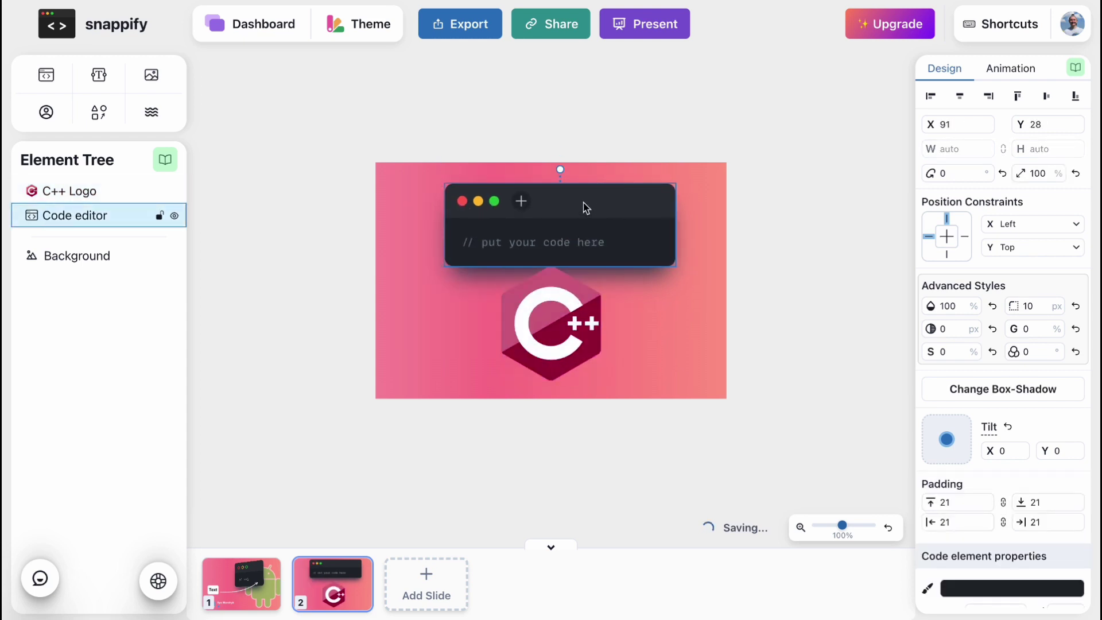
{"action": "left_click", "coordinate": [563, 298]}
{"action": "left_click", "coordinate": [576, 185]}
{"action": "left_click_drag", "start_coordinate": [556, 343], "coordinate": [556, 326]}
Choose the fade effect for the C++ logo's entry and exit animations.
{"action": "left_click", "coordinate": [1003, 70]}
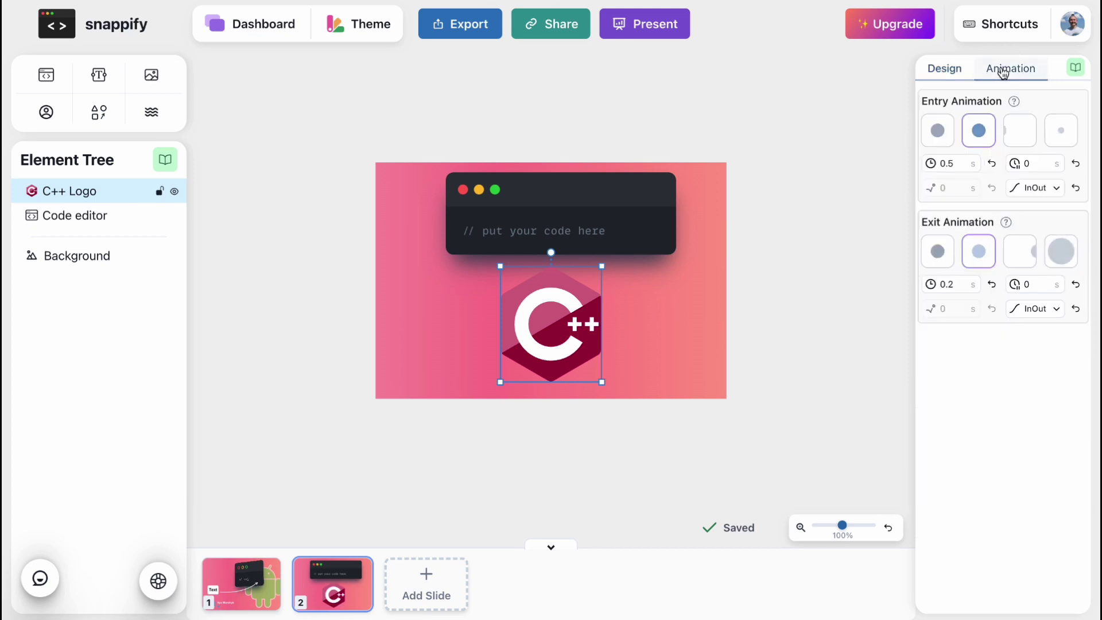
{"action": "left_click", "coordinate": [979, 250]}
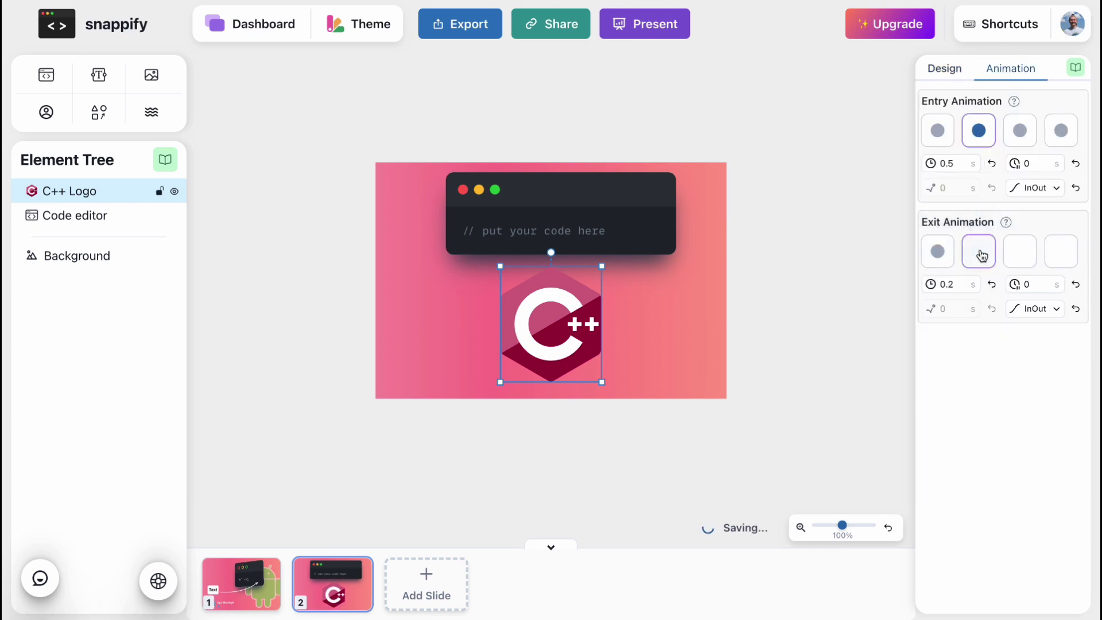
{"action": "left_click", "coordinate": [979, 133]}
{"action": "left_click", "coordinate": [542, 426]}
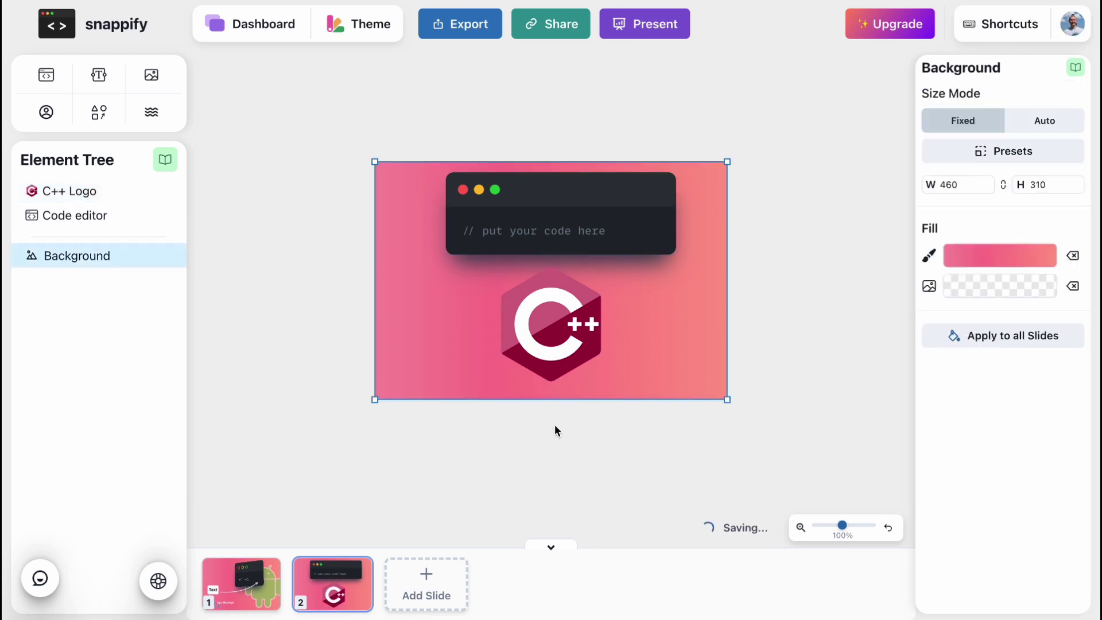
Present the snap from slide 1 through slide 2 to check the animated transition, and return to the editor.
{"action": "left_click", "coordinate": [267, 566]}
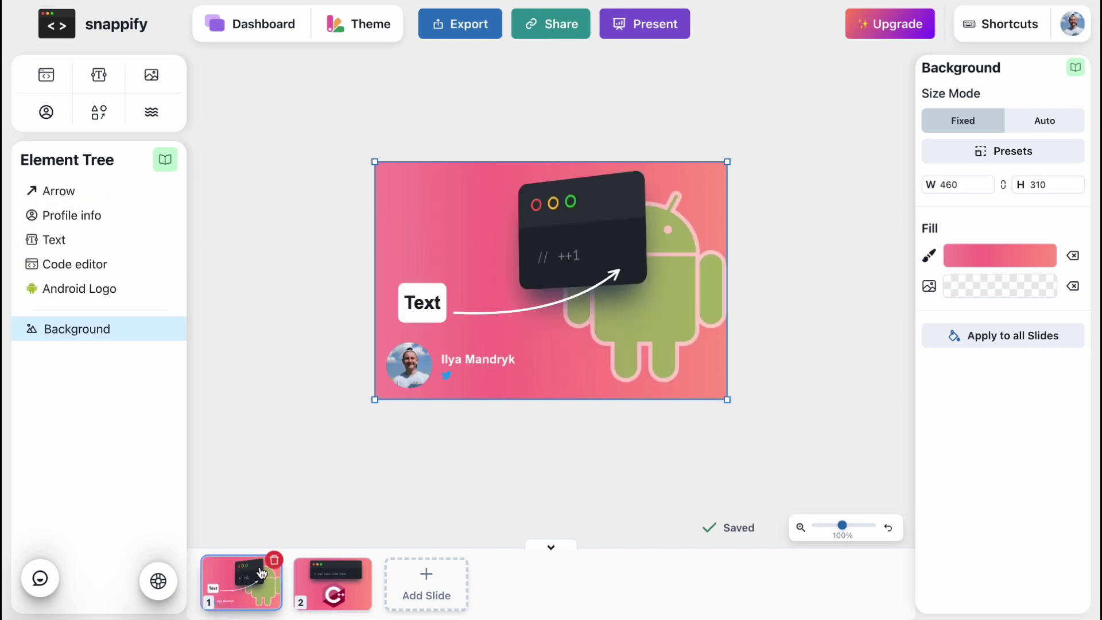
{"action": "left_click", "coordinate": [640, 22]}
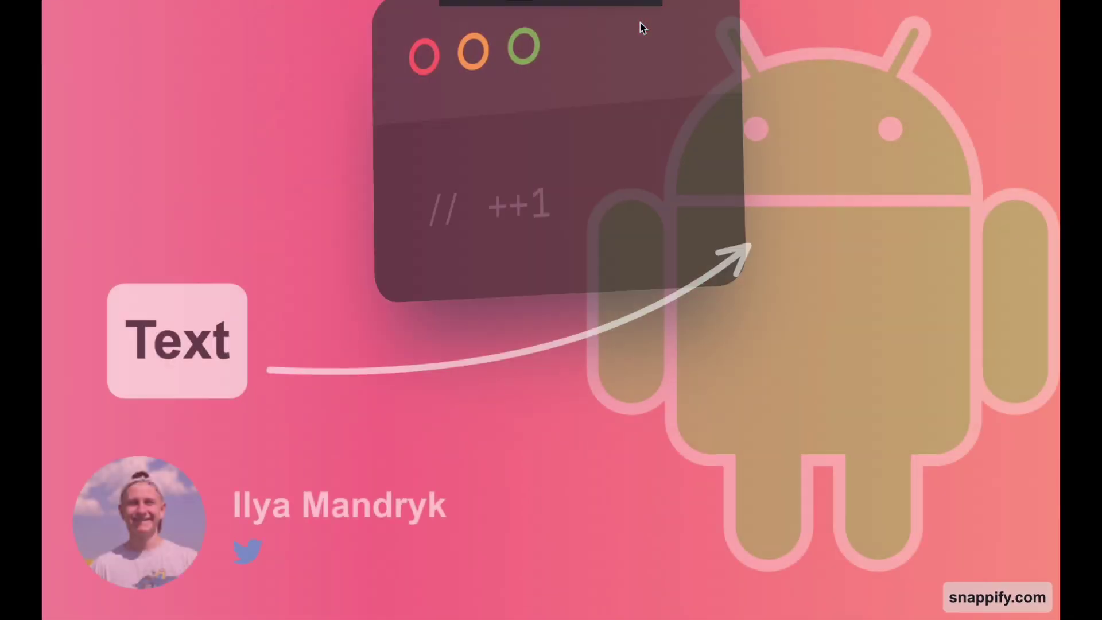
{"action": "key", "text": "Right"}
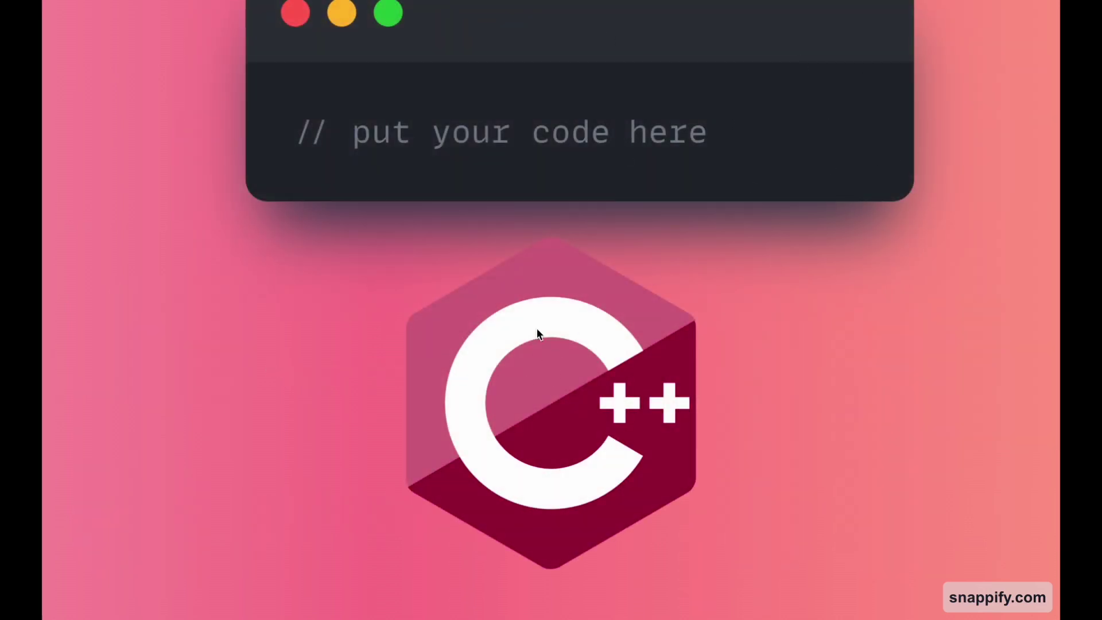
{"action": "key", "text": "Escape"}
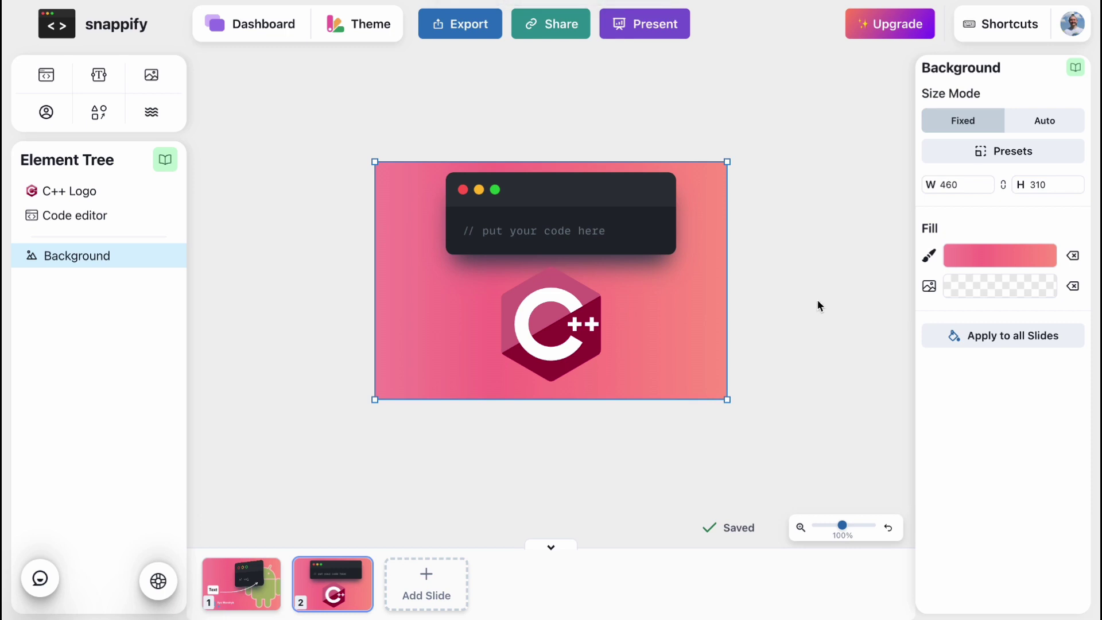
Try to download all slides at once, and download the current slide as an image at 4x.
{"action": "left_click", "coordinate": [465, 34]}
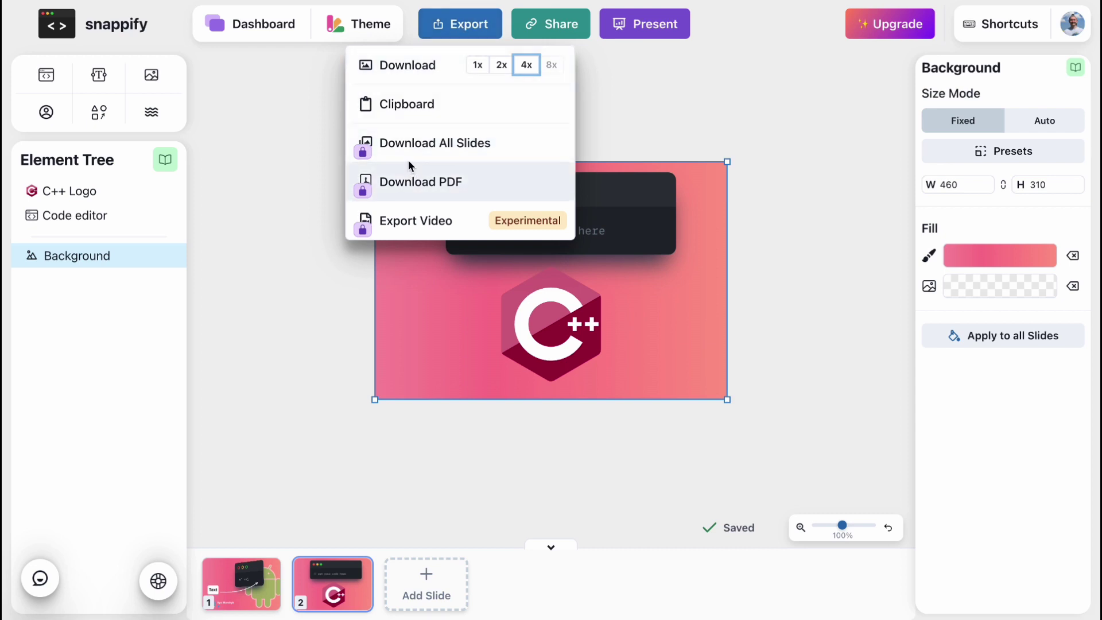
{"action": "left_click", "coordinate": [363, 154]}
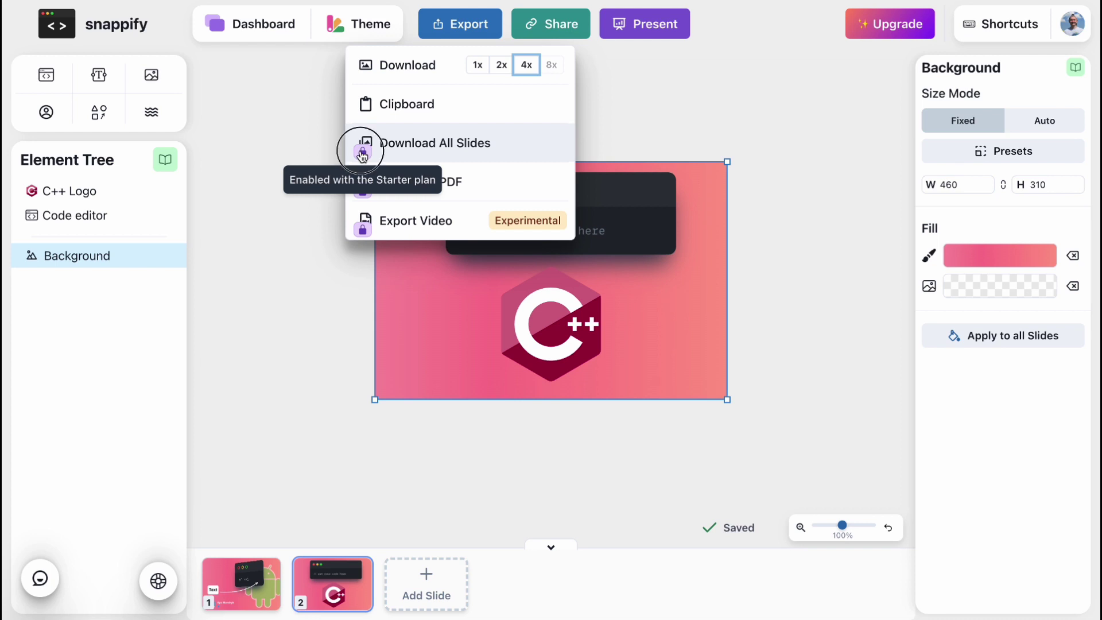
{"action": "left_click", "coordinate": [460, 23]}
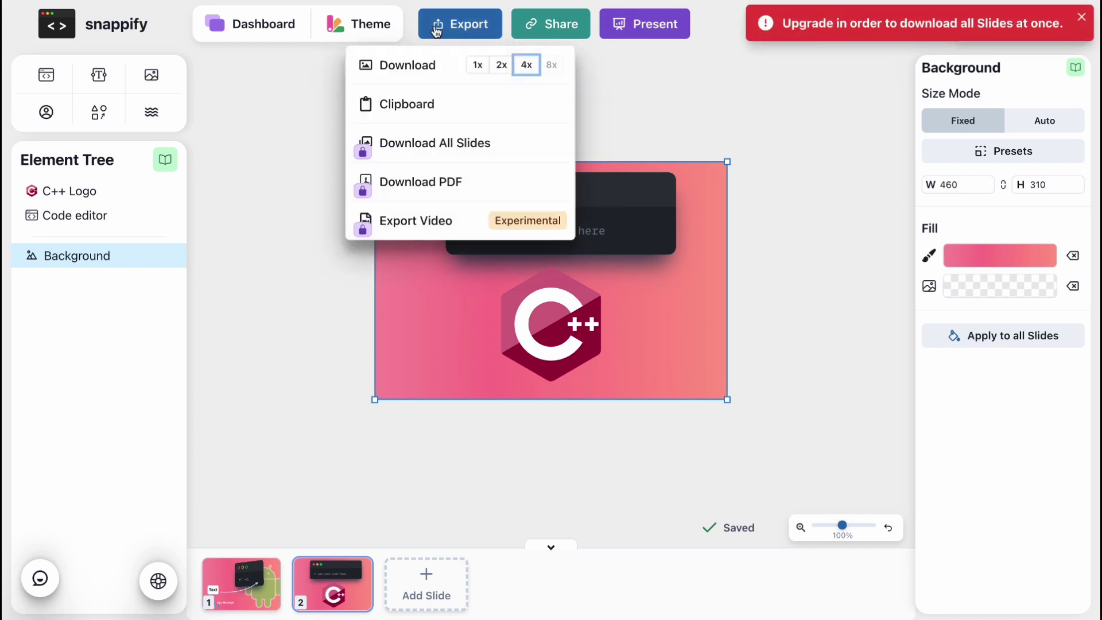
{"action": "left_click", "coordinate": [402, 65]}
{"action": "left_click", "coordinate": [456, 25]}
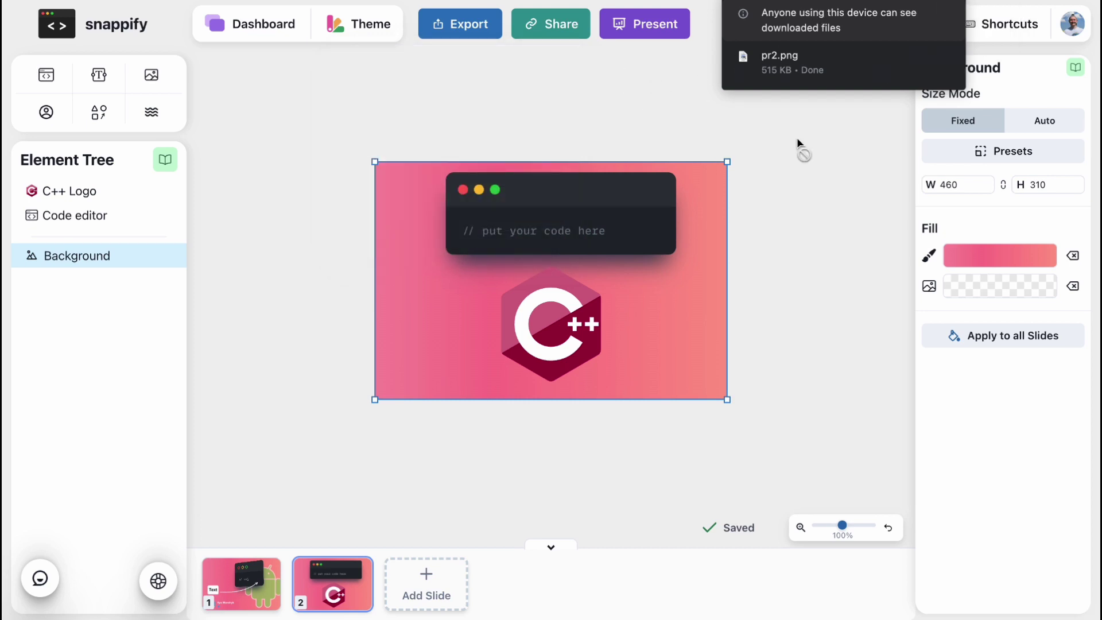
Reload the editor page and show the downloaded pr2.png in its folder.
{"action": "scroll", "coordinate": [797, 180], "scroll_direction": "up", "scroll_amount": 10}
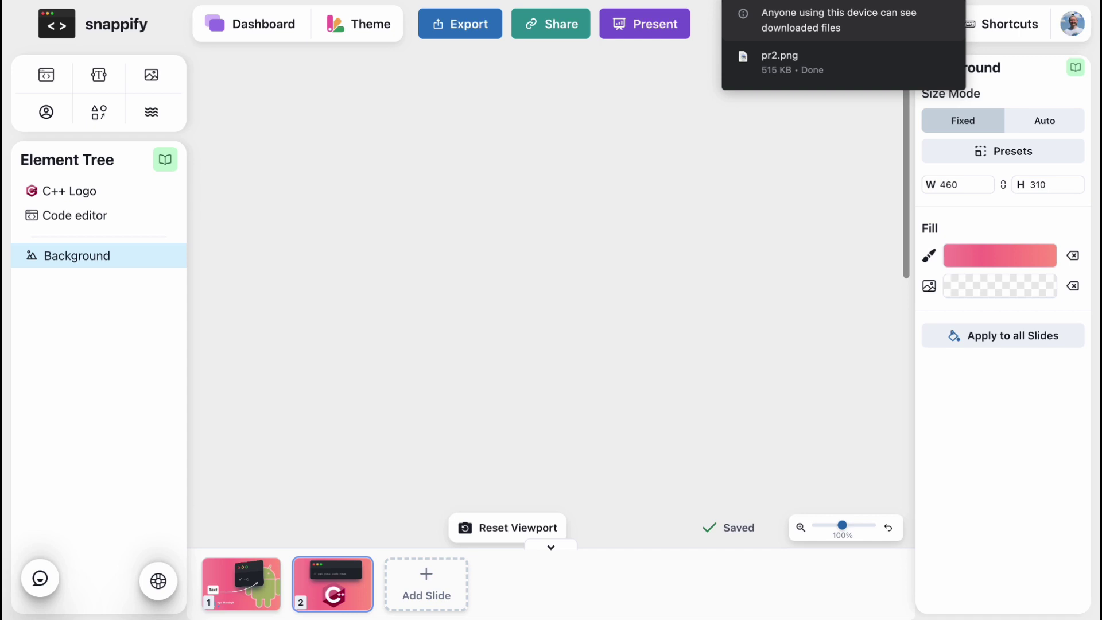
{"action": "key", "text": "super+r"}
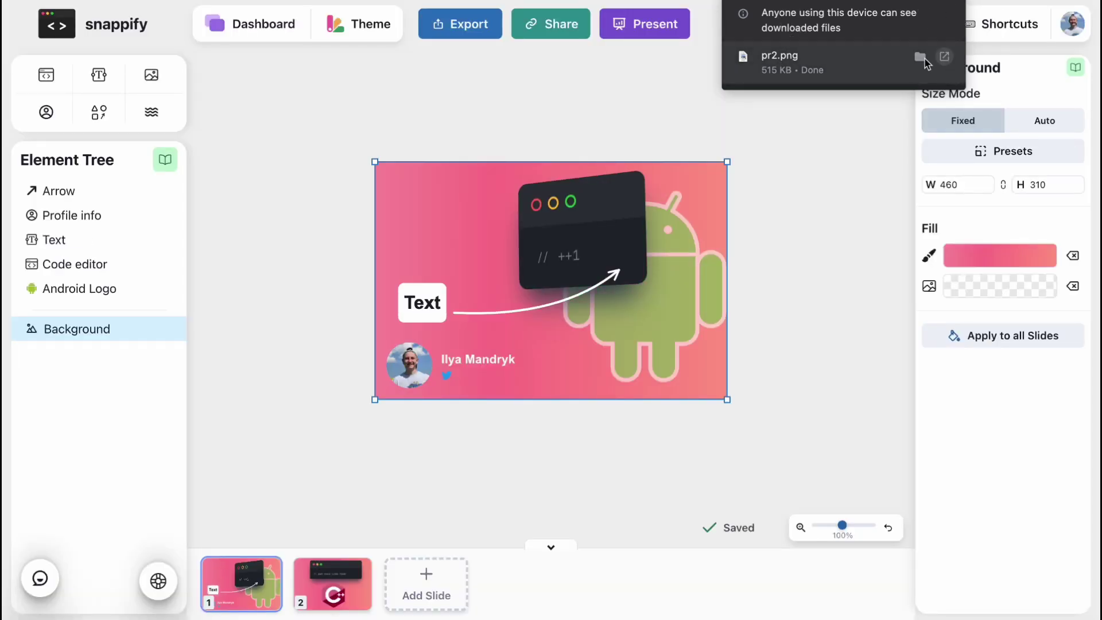
{"action": "left_click", "coordinate": [923, 59]}
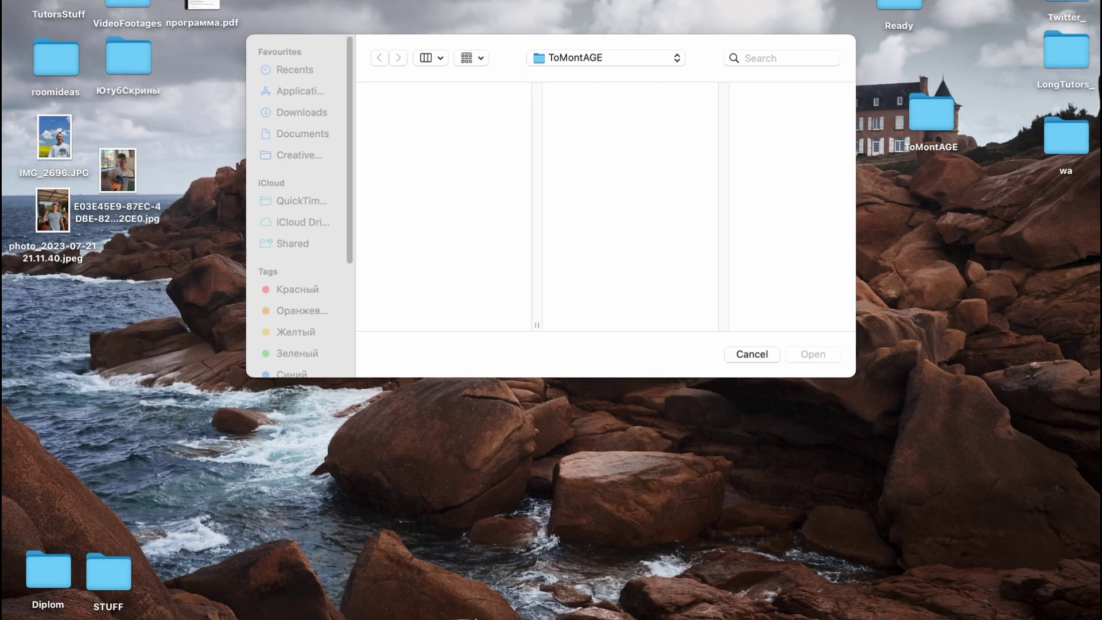
Switch back to snappify and open the comparison of its upgrade plans.
{"action": "left_click", "coordinate": [536, 581]}
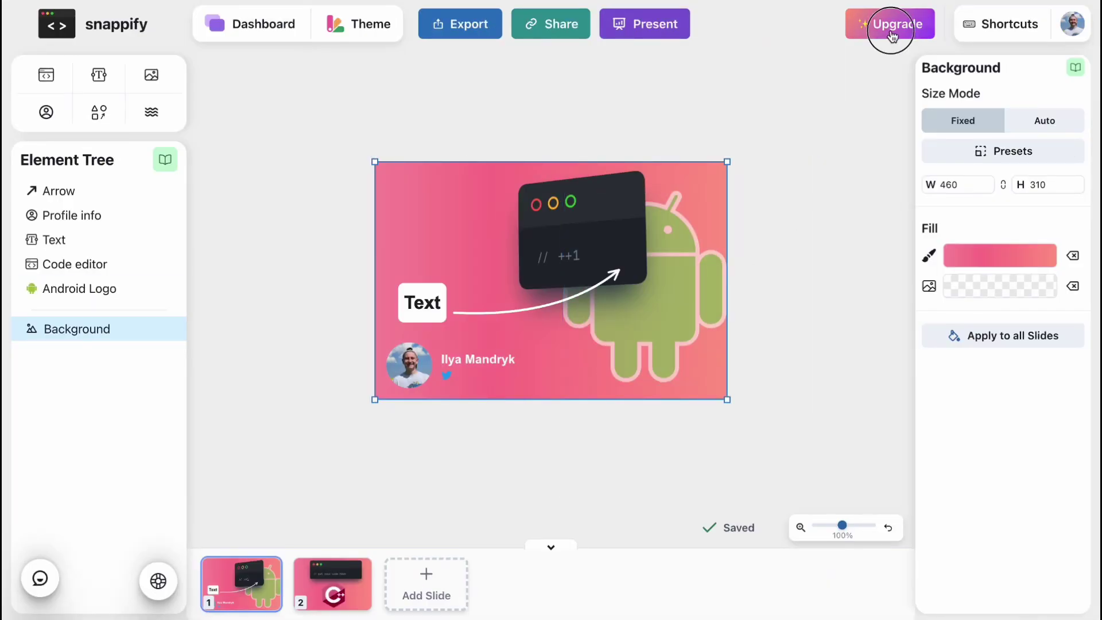
{"action": "left_click", "coordinate": [893, 36]}
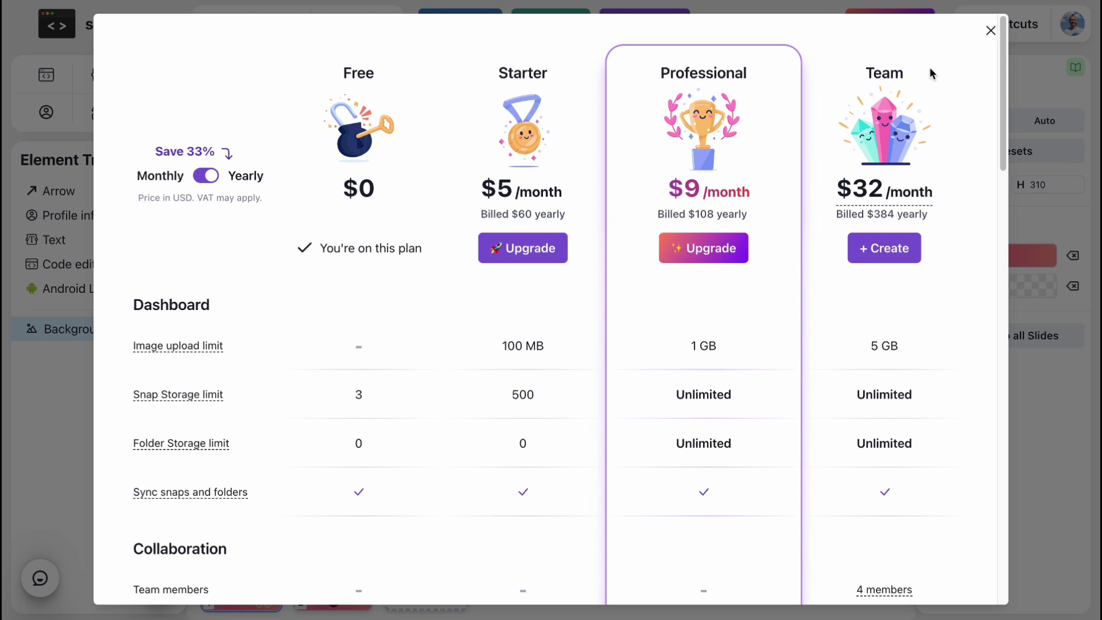
Compare the Free, Starter, Professional and Team plans by price and by dashboard, collaboration, presentation and editor limits, and close the comparison.
{"action": "mouse_move", "coordinate": [854, 197]}
{"action": "scroll", "coordinate": [552, 285], "scroll_direction": "down", "scroll_amount": 2}
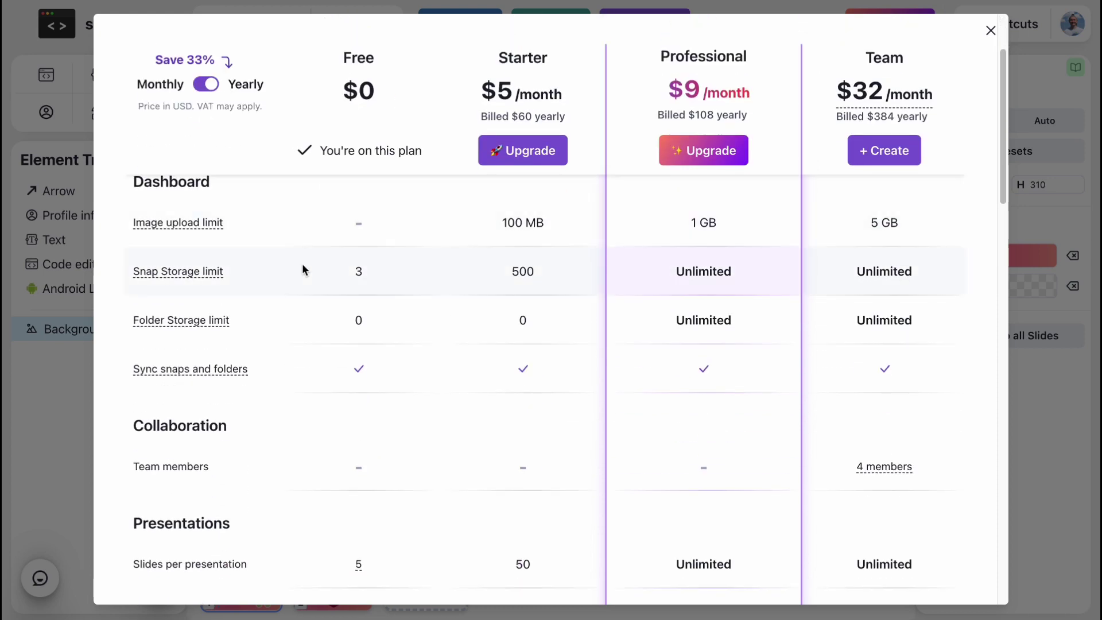
{"action": "scroll", "coordinate": [303, 269], "scroll_direction": "down", "scroll_amount": 1}
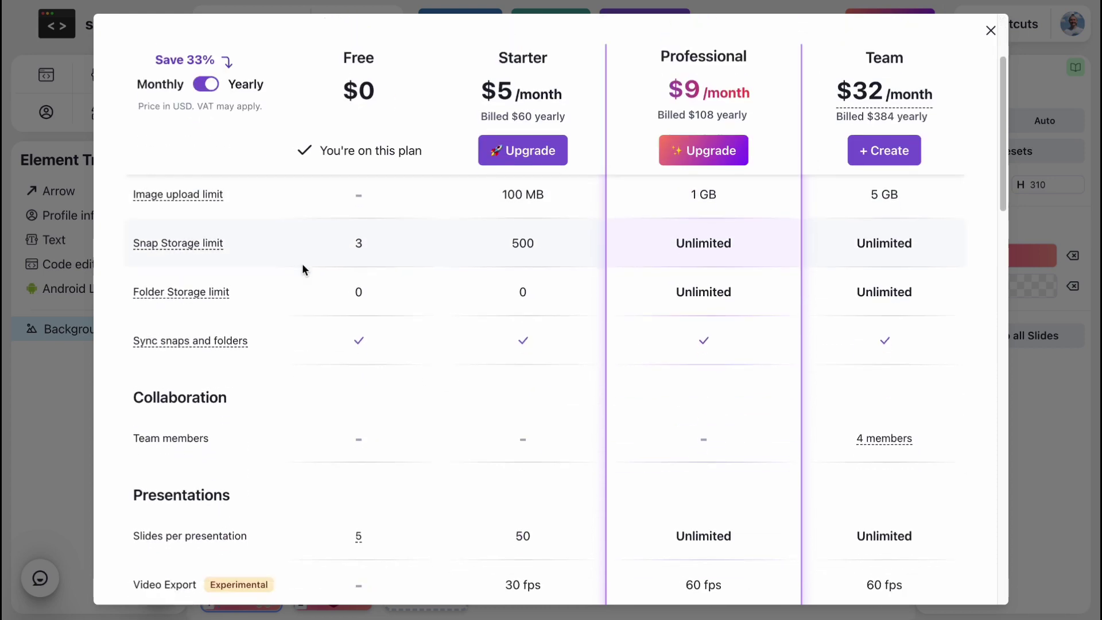
{"action": "scroll", "coordinate": [303, 269], "scroll_direction": "up", "scroll_amount": 3}
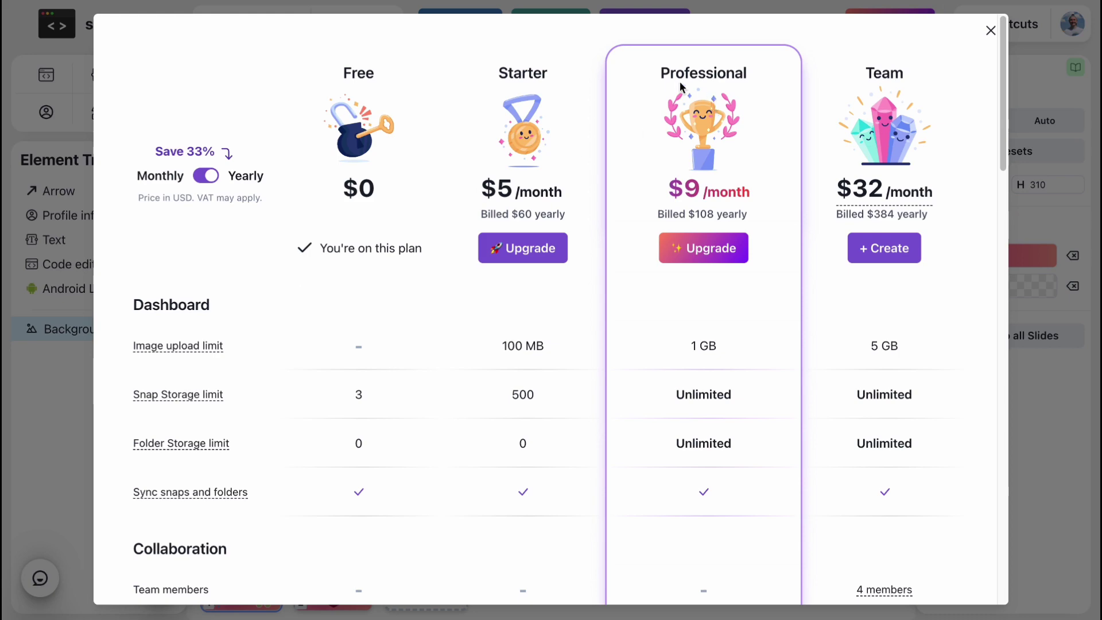
{"action": "scroll", "coordinate": [711, 371], "scroll_direction": "down", "scroll_amount": 6}
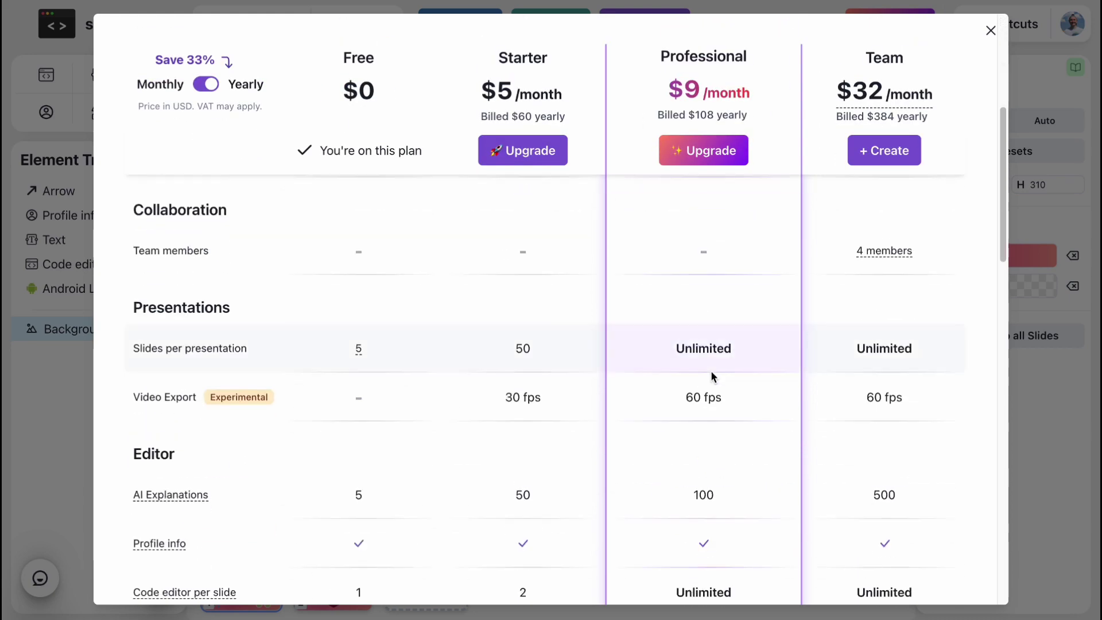
{"action": "scroll", "coordinate": [711, 370], "scroll_direction": "down", "scroll_amount": 15}
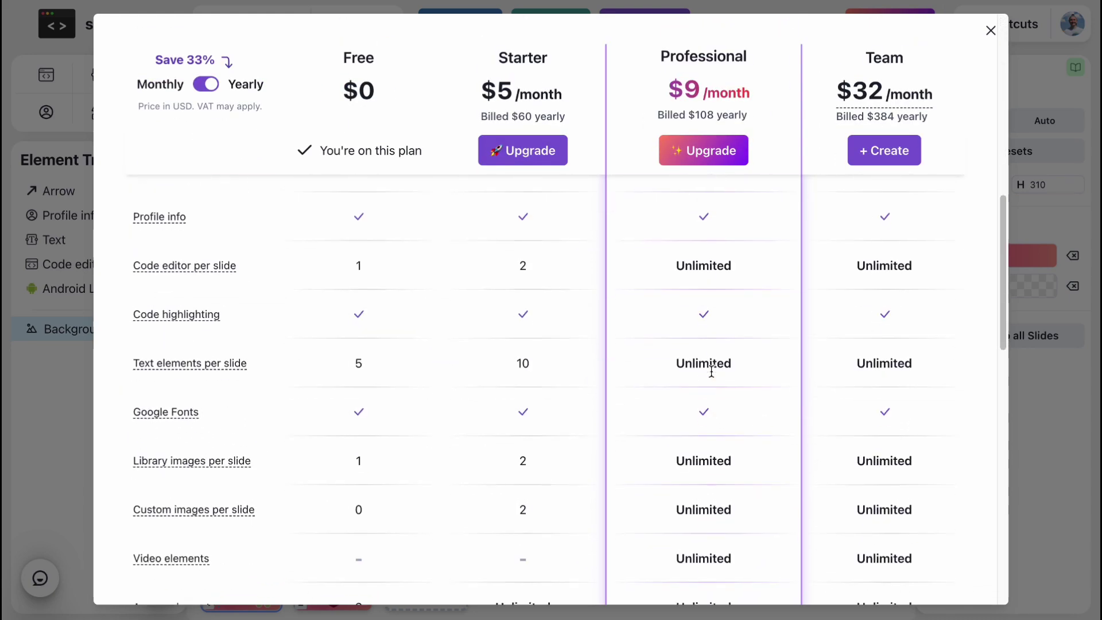
{"action": "scroll", "coordinate": [711, 371], "scroll_direction": "down", "scroll_amount": 2}
{"action": "scroll", "coordinate": [711, 372], "scroll_direction": "up", "scroll_amount": 20}
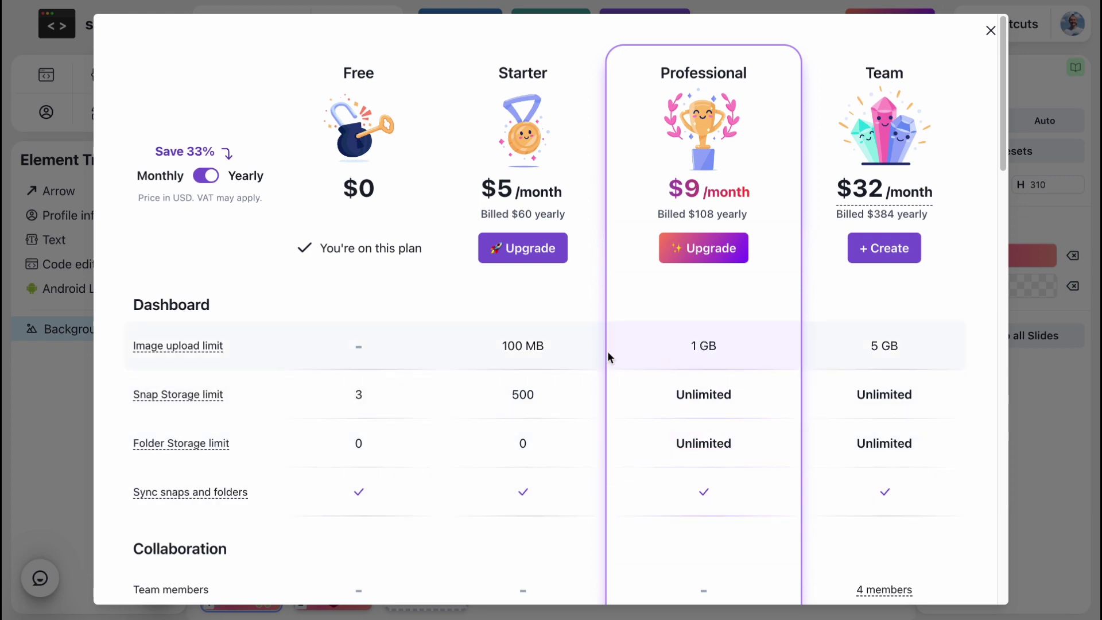
{"action": "scroll", "coordinate": [308, 375], "scroll_direction": "down", "scroll_amount": 9}
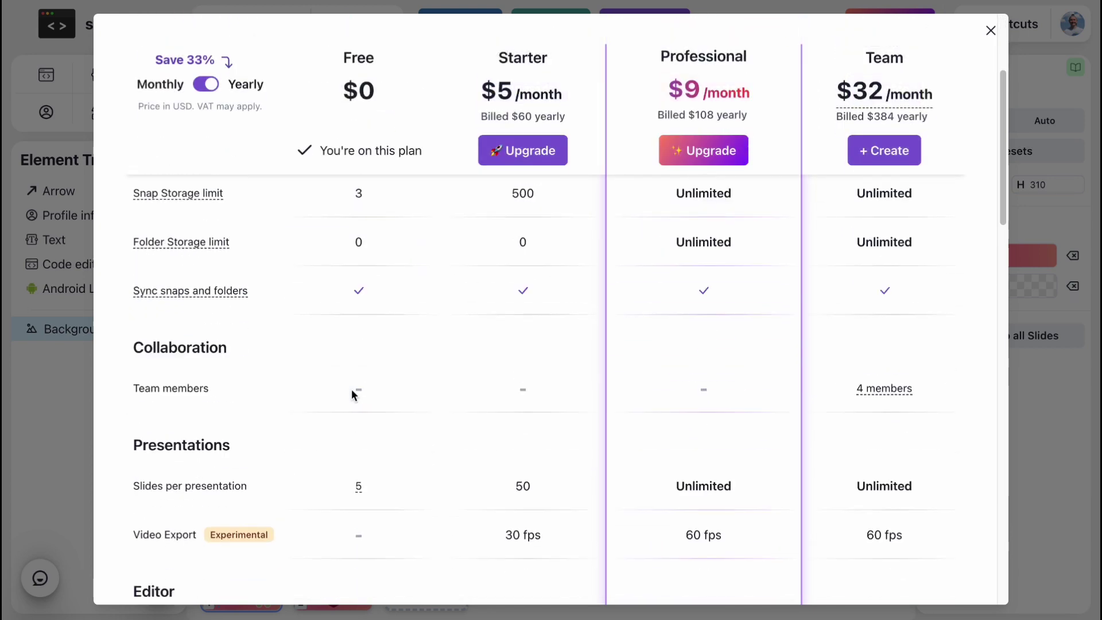
{"action": "left_click", "coordinate": [991, 31]}
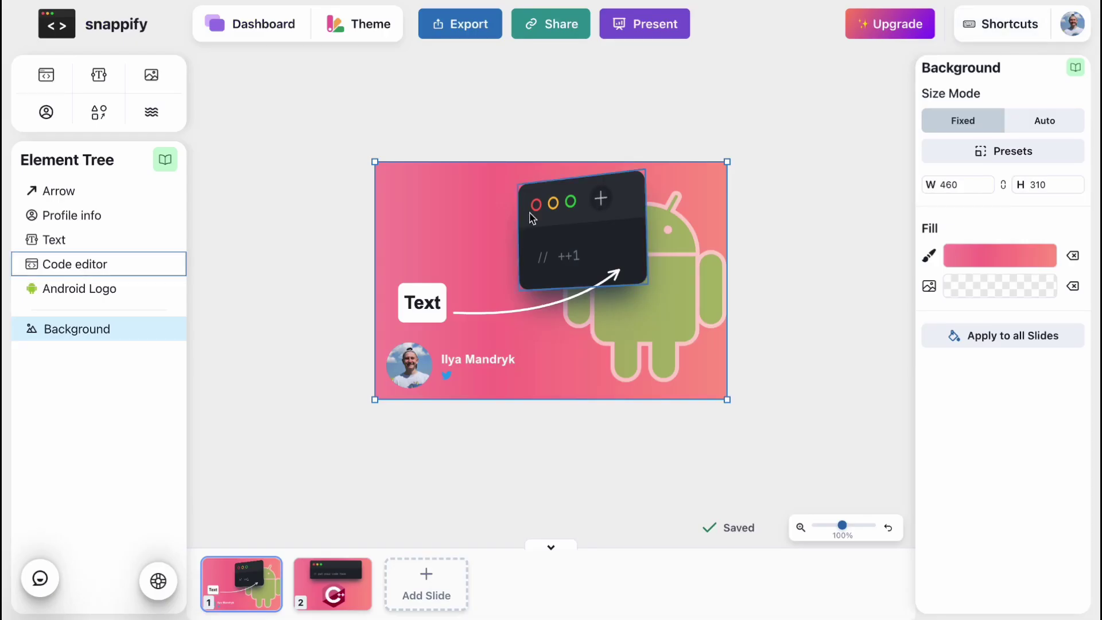
{"action": "scroll", "coordinate": [670, 172], "scroll_direction": "up", "scroll_amount": 5}
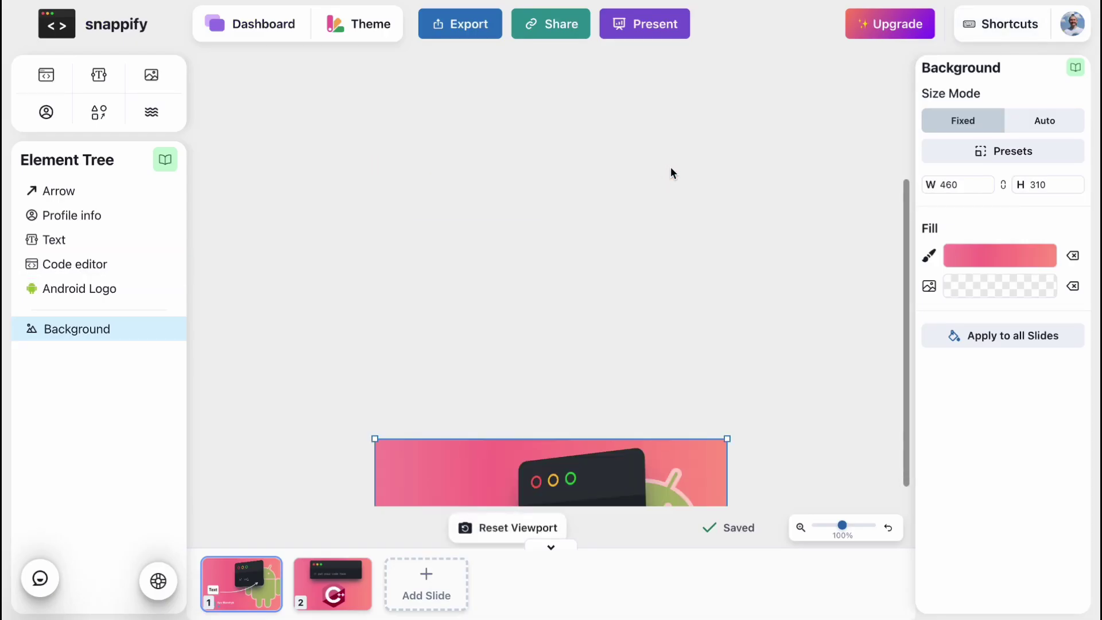
{"action": "scroll", "coordinate": [665, 171], "scroll_direction": "down", "scroll_amount": 6}
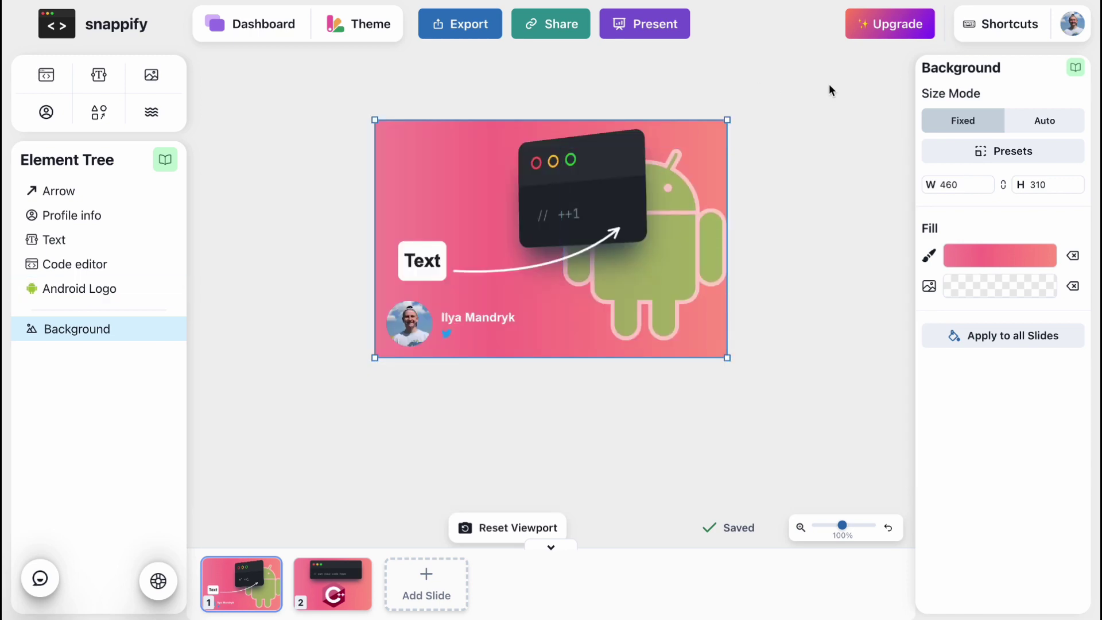